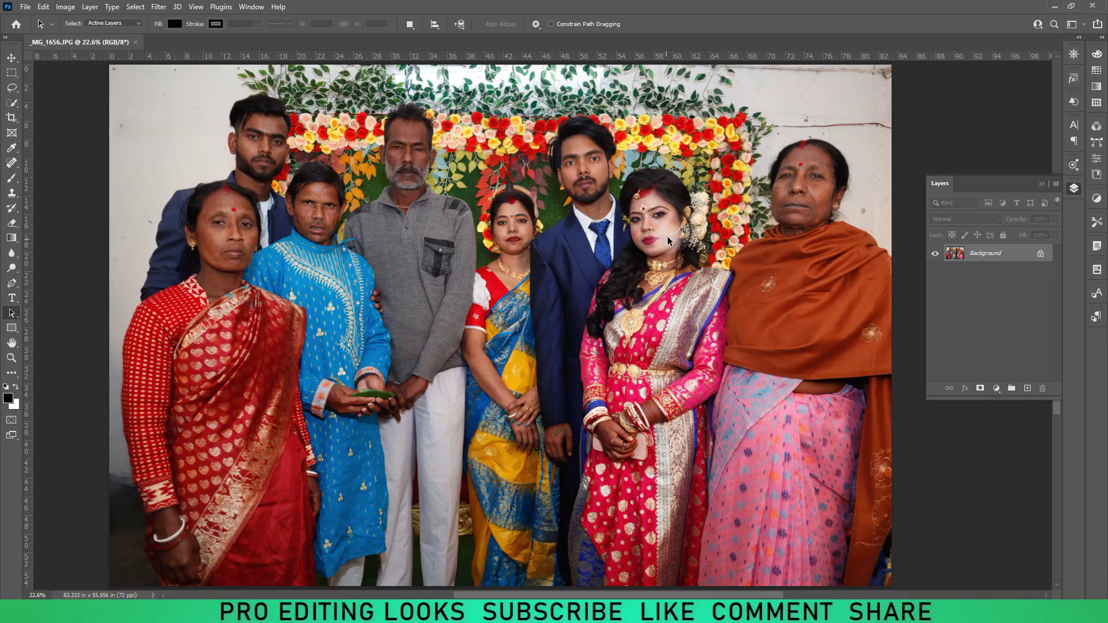
- Zoom in on the bride, then pan across the guests to the older man
{"action": "key", "text": "z"}
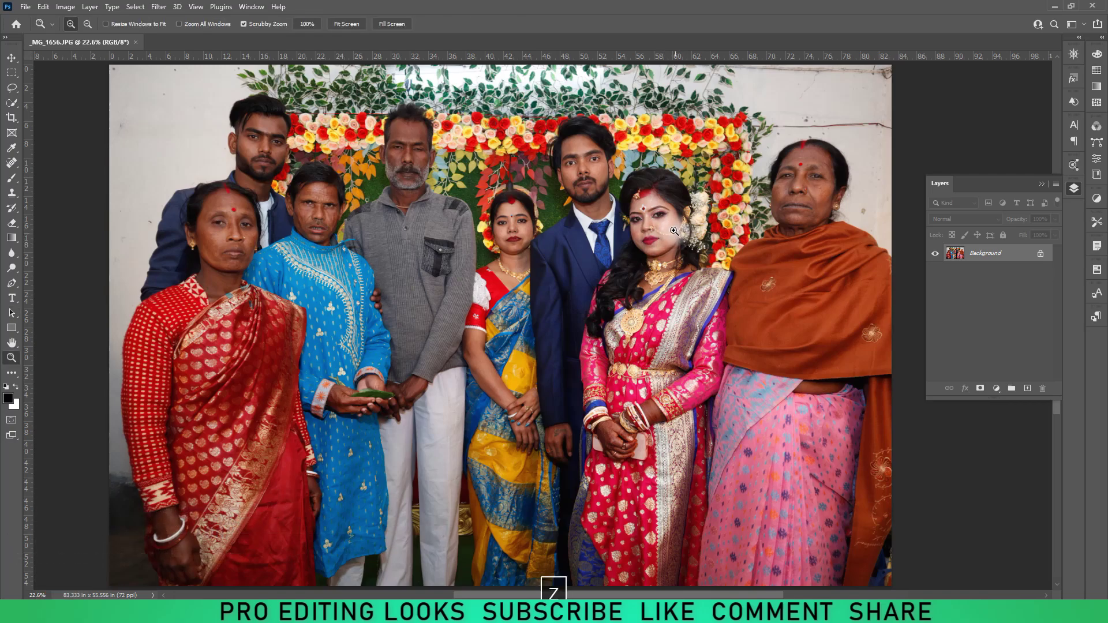
{"action": "left_click_drag", "start_coordinate": [674, 231], "coordinate": [733, 233]}
{"action": "key", "text": "h"}
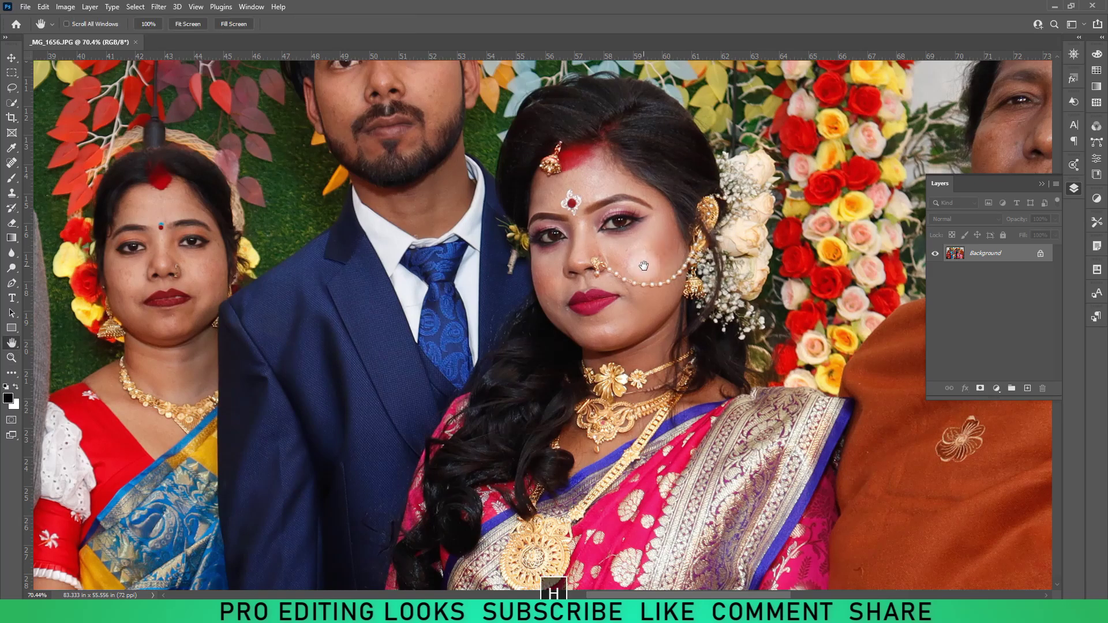
{"action": "mouse_move", "coordinate": [439, 63]}
{"action": "left_mouse_down"}
{"action": "mouse_move", "coordinate": [457, 166]}
{"action": "mouse_move", "coordinate": [23, 64]}
{"action": "left_mouse_up"}
{"action": "left_click_drag", "start_coordinate": [23, 346], "coordinate": [816, 436]}
{"action": "left_click_drag", "start_coordinate": [306, 254], "coordinate": [501, 306]}
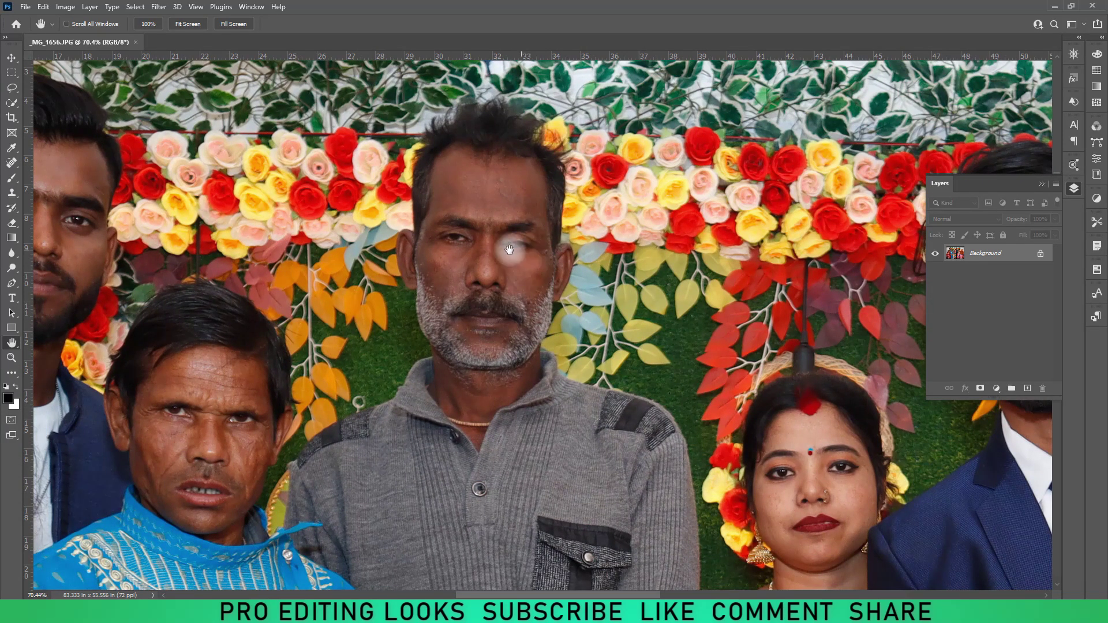
- Zoom to about 157% with the older man's face centred in view
{"action": "left_click_drag", "start_coordinate": [524, 229], "coordinate": [521, 220]}
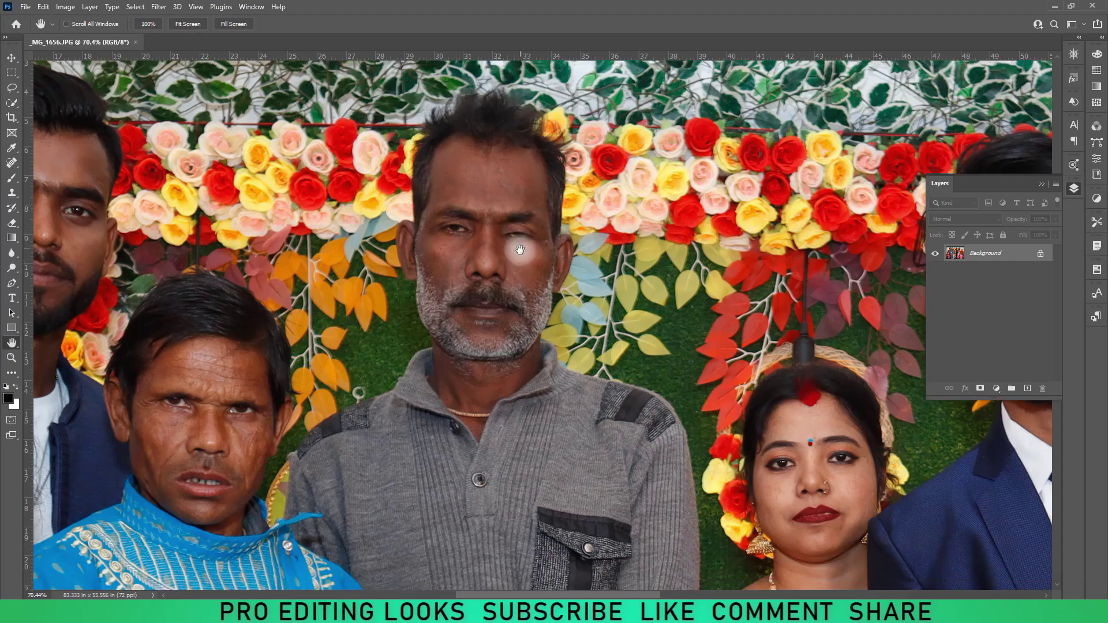
{"action": "key", "text": "z"}
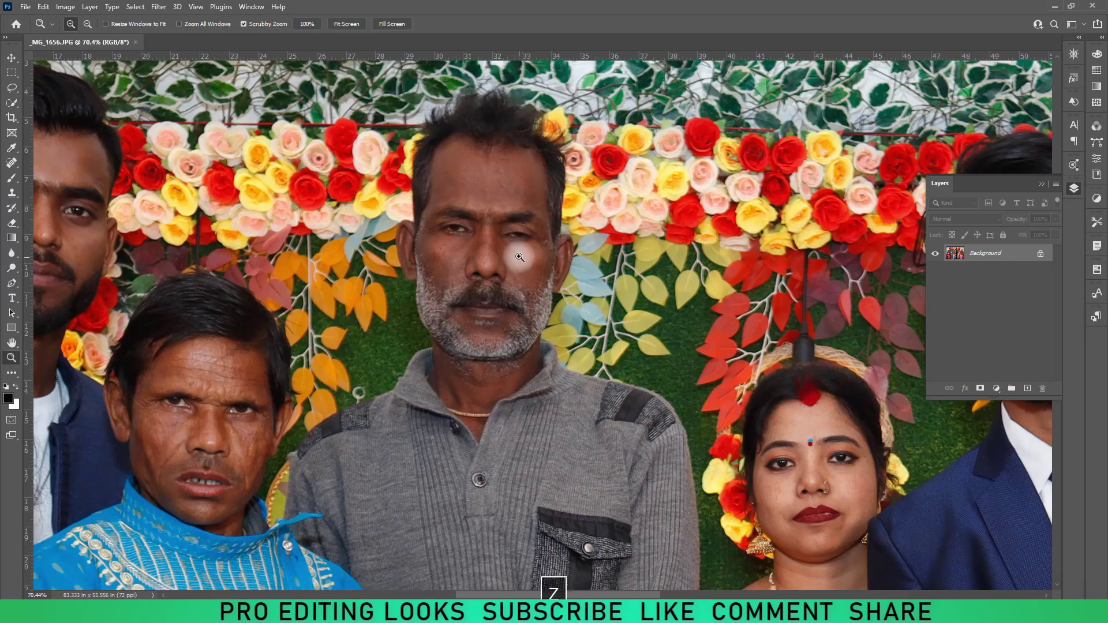
{"action": "mouse_move", "coordinate": [530, 258]}
{"action": "left_mouse_down"}
{"action": "mouse_move", "coordinate": [574, 279]}
{"action": "mouse_move", "coordinate": [552, 268]}
{"action": "mouse_move", "coordinate": [558, 275]}
{"action": "left_mouse_up"}
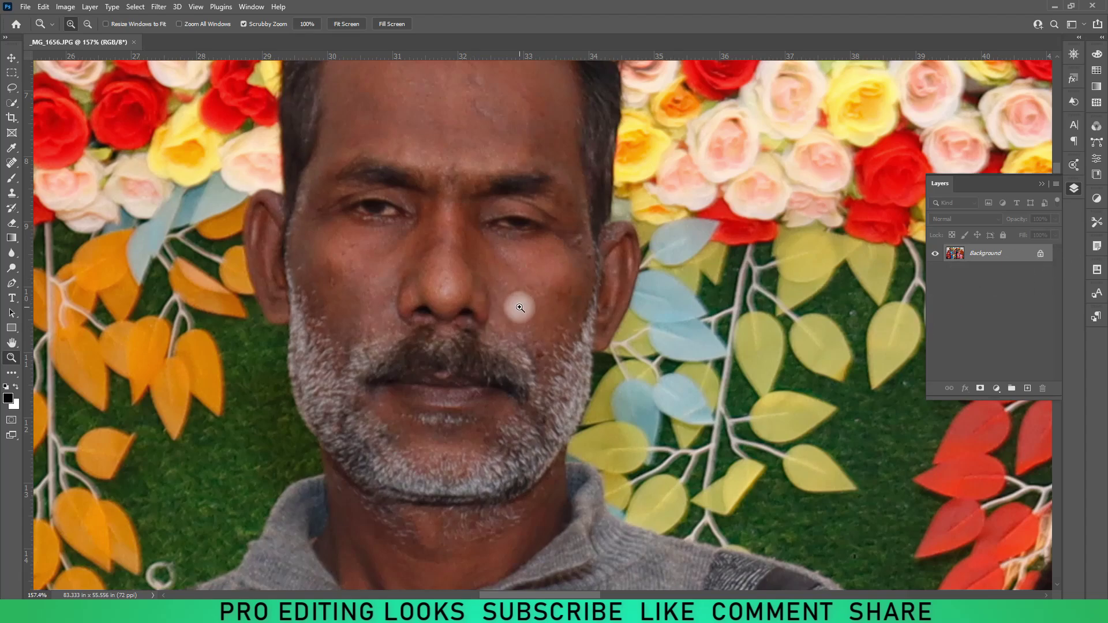
{"action": "key", "text": "h"}
{"action": "mouse_move", "coordinate": [502, 316]}
{"action": "left_mouse_down"}
{"action": "mouse_move", "coordinate": [568, 366]}
{"action": "mouse_move", "coordinate": [569, 322]}
{"action": "left_mouse_up"}
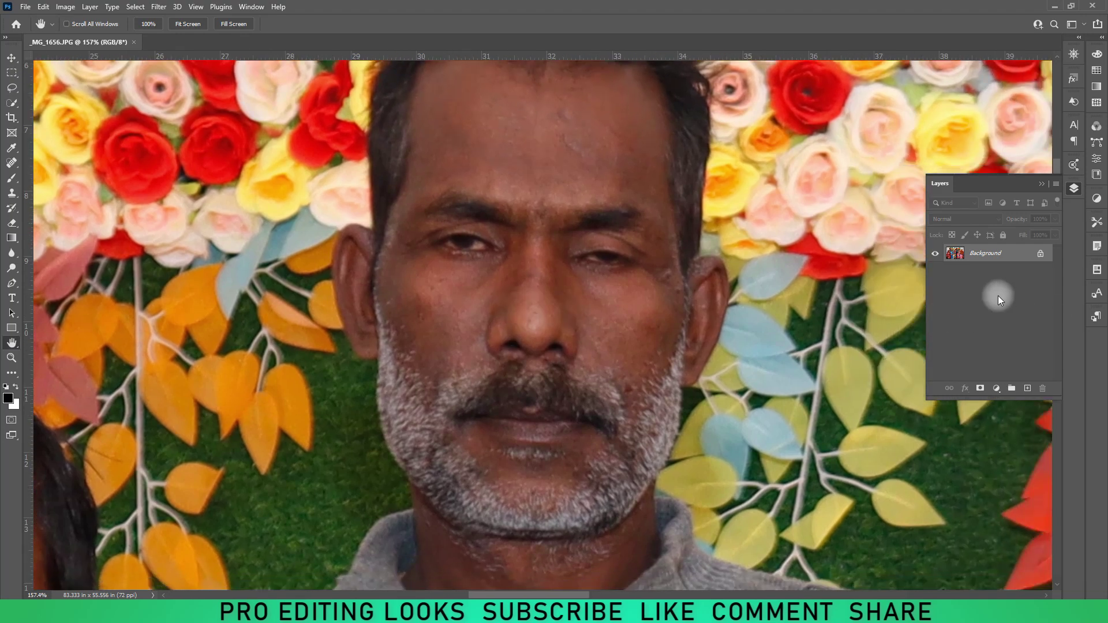
- Duplicate the Background onto Layer 1 and switch to the Lasso Tool for selecting the open eye
{"action": "key", "text": "ctrl+j"}
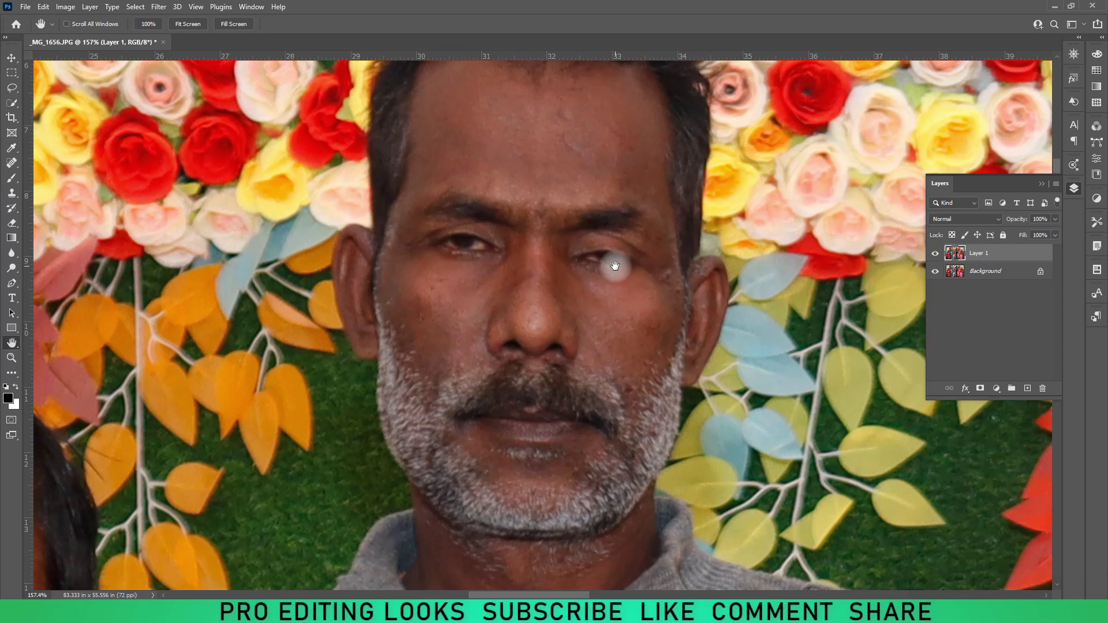
{"action": "left_click_drag", "start_coordinate": [615, 265], "coordinate": [615, 274]}
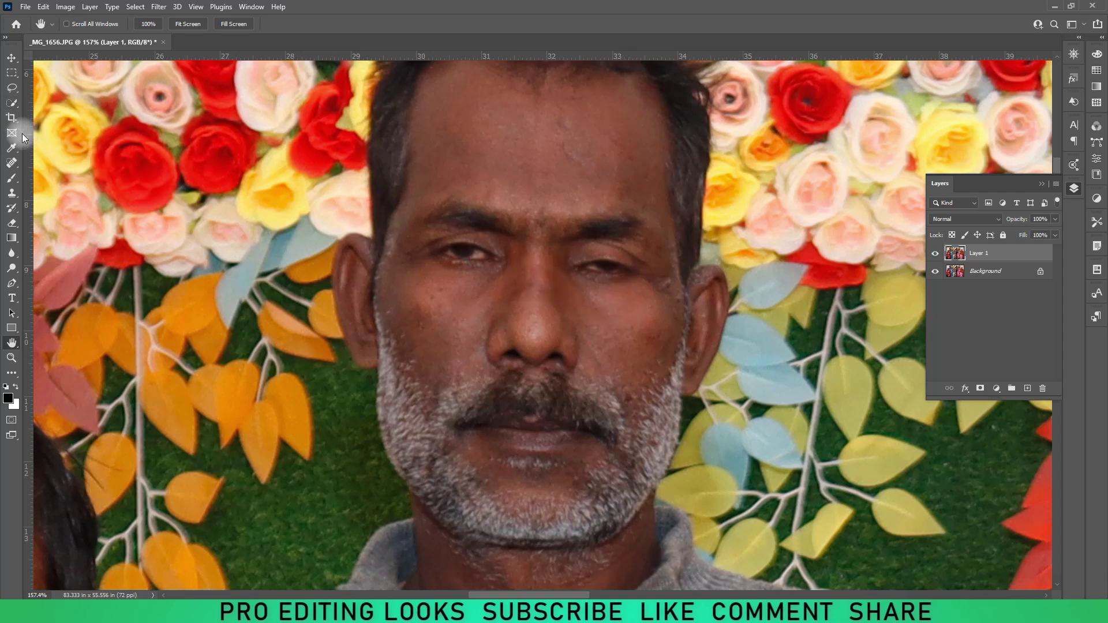
{"action": "left_click", "coordinate": [12, 88]}
{"action": "left_click", "coordinate": [77, 93]}
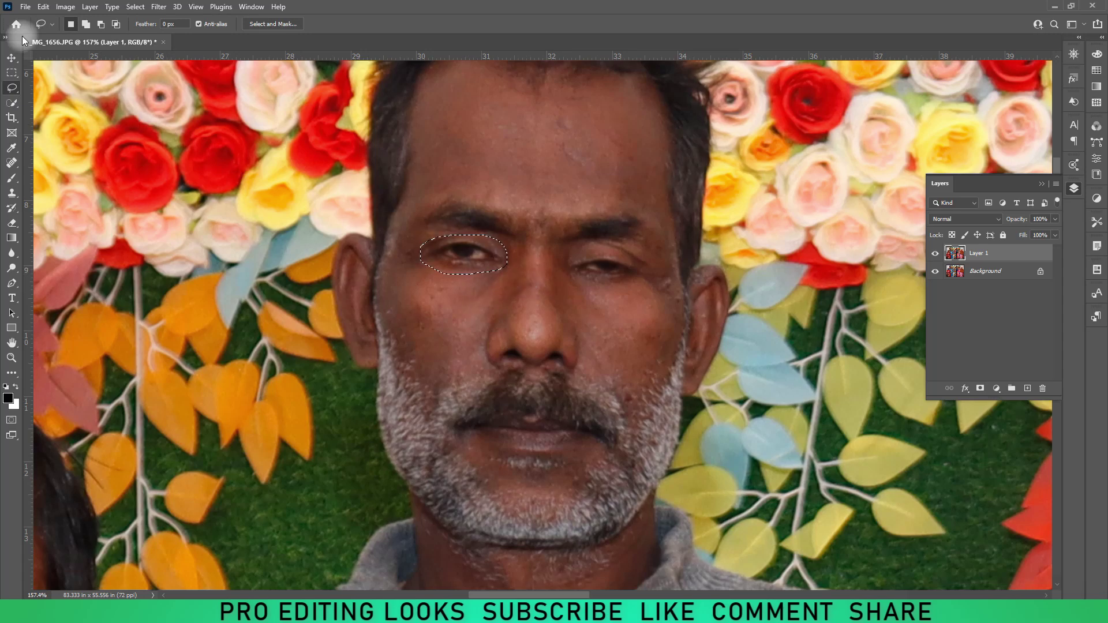
- Copy the lassoed open eye onto new Layer 2 and move it beside the half-closed eye
{"action": "left_click", "coordinate": [12, 58]}
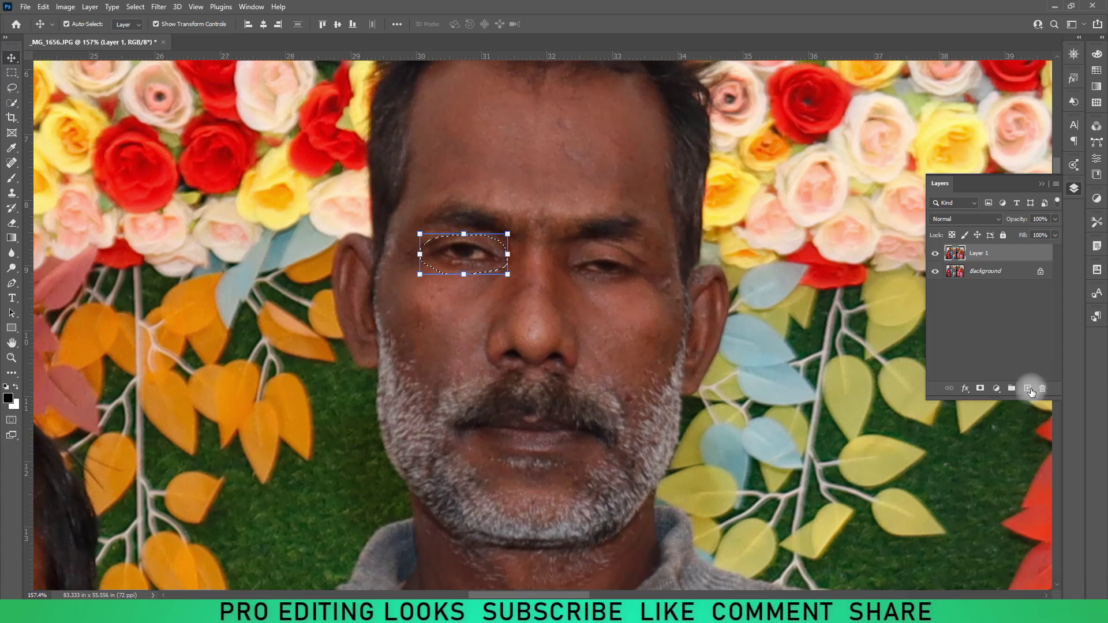
{"action": "left_click", "coordinate": [1028, 389]}
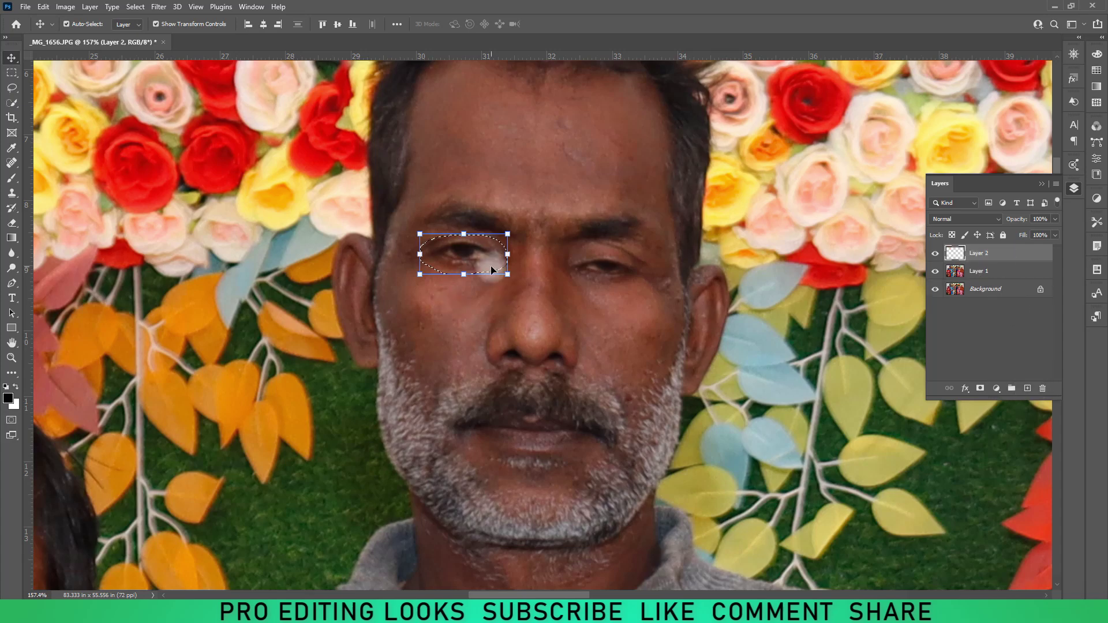
{"action": "key", "text": "ctrl"}
{"action": "left_click_drag", "start_coordinate": [477, 240], "coordinate": [587, 287]}
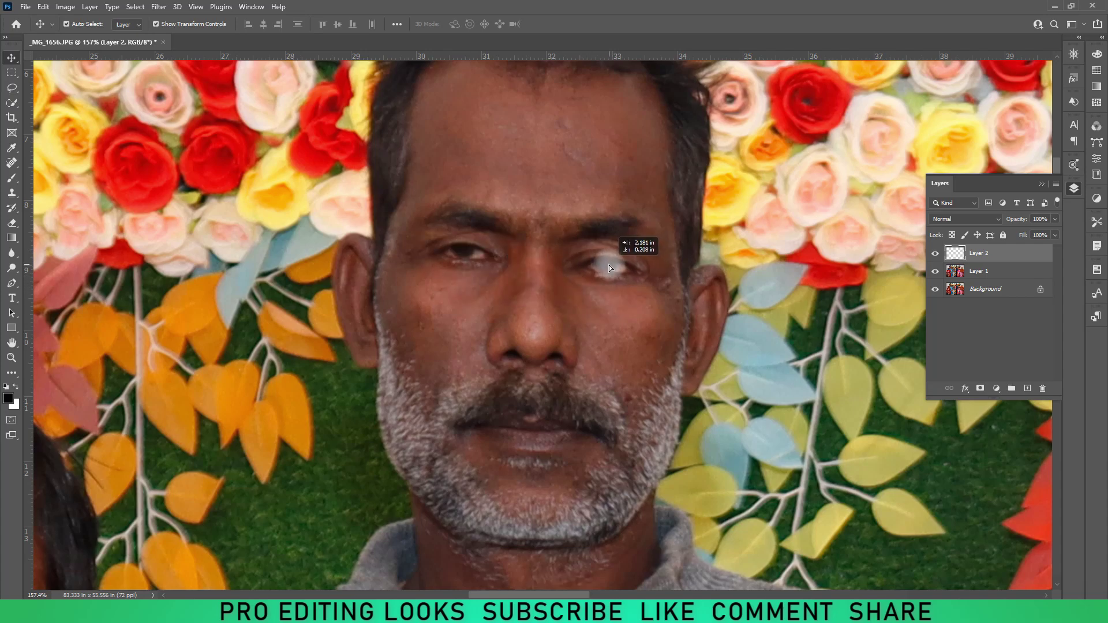
{"action": "left_click_drag", "start_coordinate": [619, 266], "coordinate": [612, 267]}
{"action": "scroll", "coordinate": [614, 310], "scroll_direction": "up", "scroll_amount": 5}
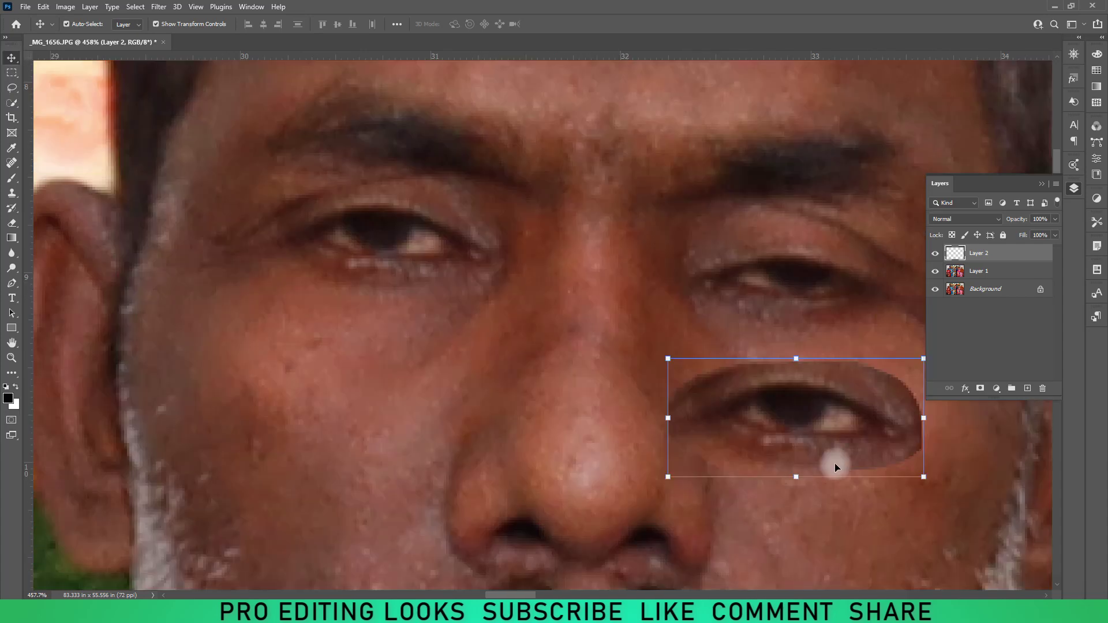
{"action": "mouse_move", "coordinate": [832, 425]}
{"action": "left_mouse_down"}
{"action": "mouse_move", "coordinate": [790, 391]}
{"action": "mouse_move", "coordinate": [810, 419]}
{"action": "left_mouse_up"}
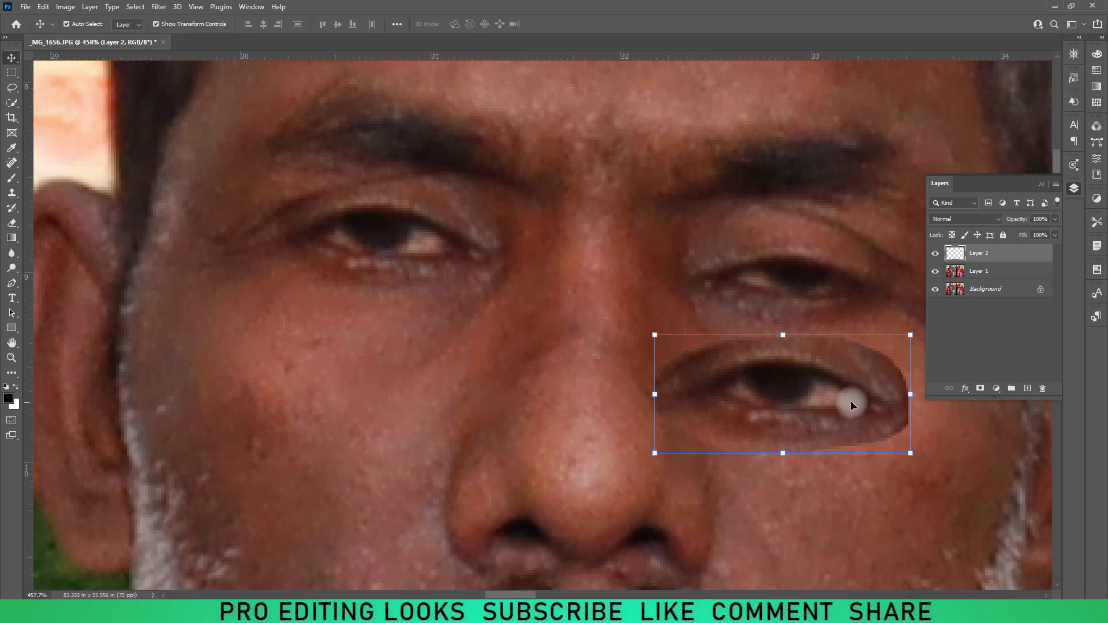
{"action": "left_click_drag", "start_coordinate": [816, 400], "coordinate": [852, 405]}
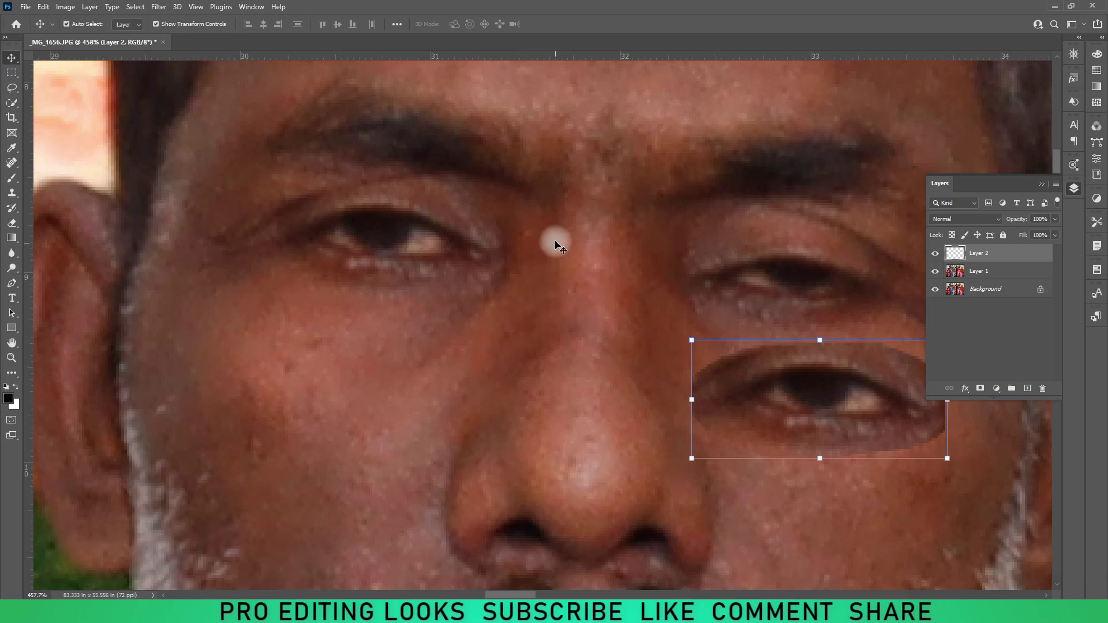
{"action": "left_click_drag", "start_coordinate": [878, 430], "coordinate": [789, 425]}
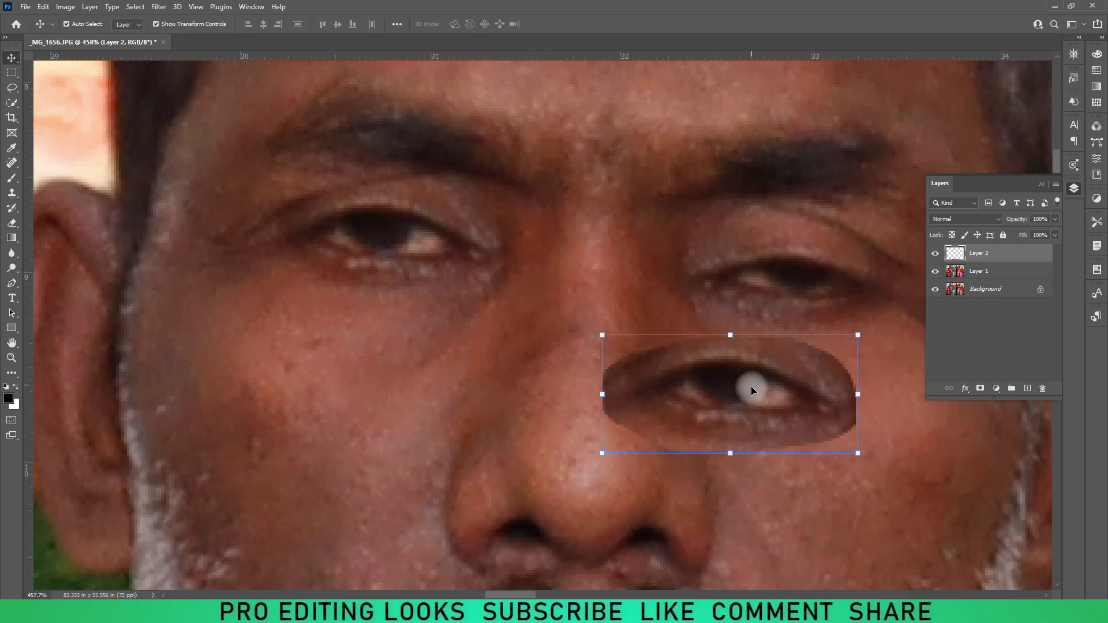
- Flip the eye copy horizontally and raise it over the half-closed eye
{"action": "left_click", "coordinate": [602, 335]}
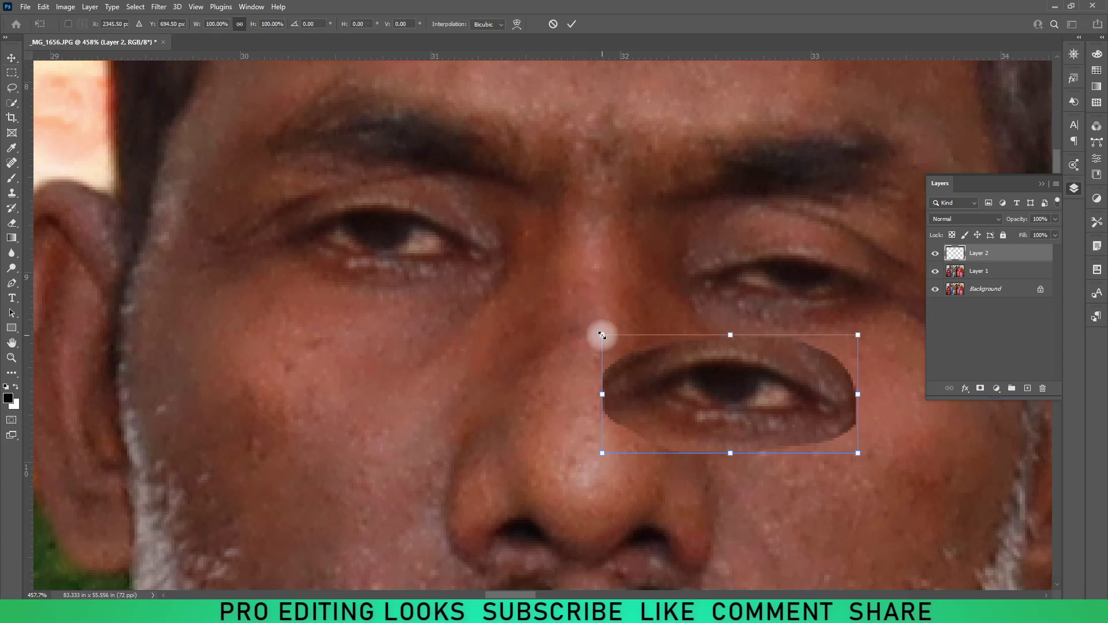
{"action": "right_click", "coordinate": [716, 387]}
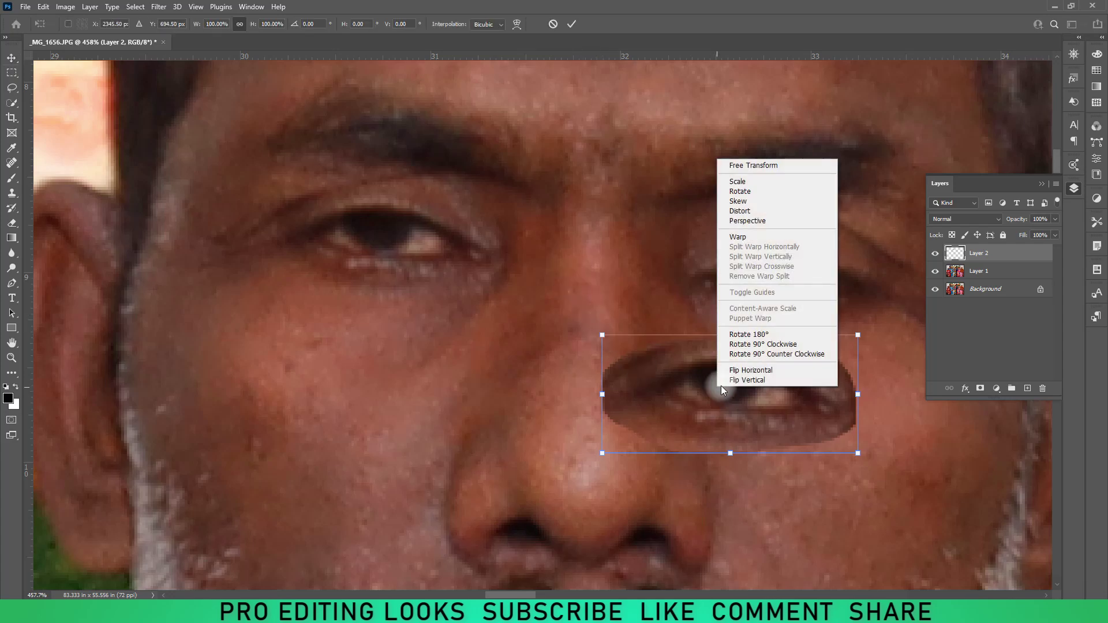
{"action": "left_click", "coordinate": [778, 370]}
{"action": "left_click_drag", "start_coordinate": [712, 406], "coordinate": [768, 384]}
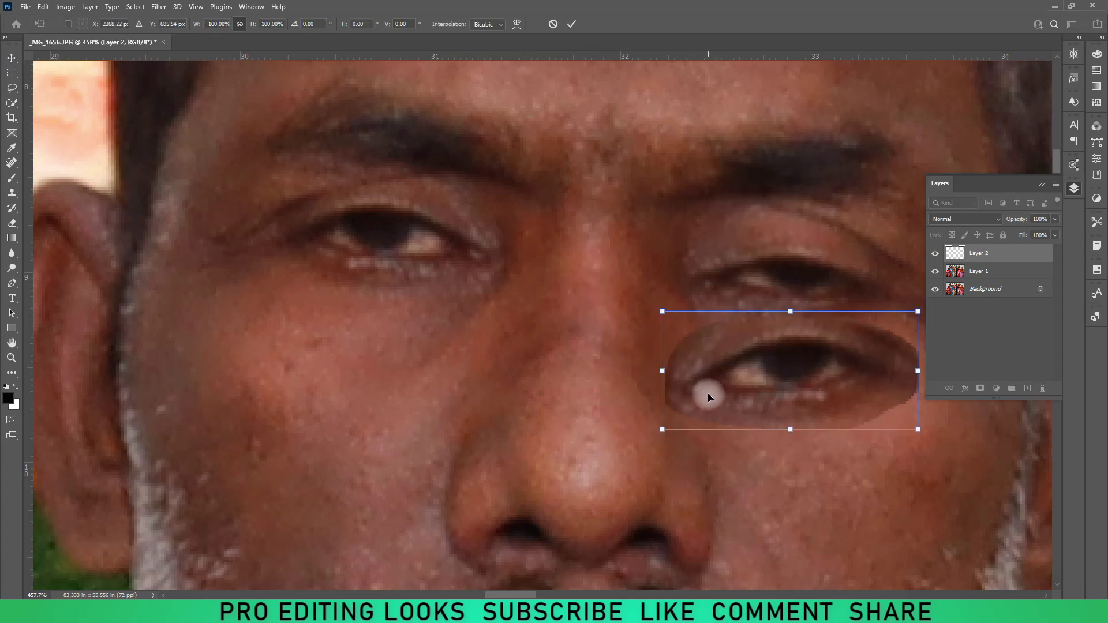
{"action": "left_click_drag", "start_coordinate": [701, 395], "coordinate": [719, 299]}
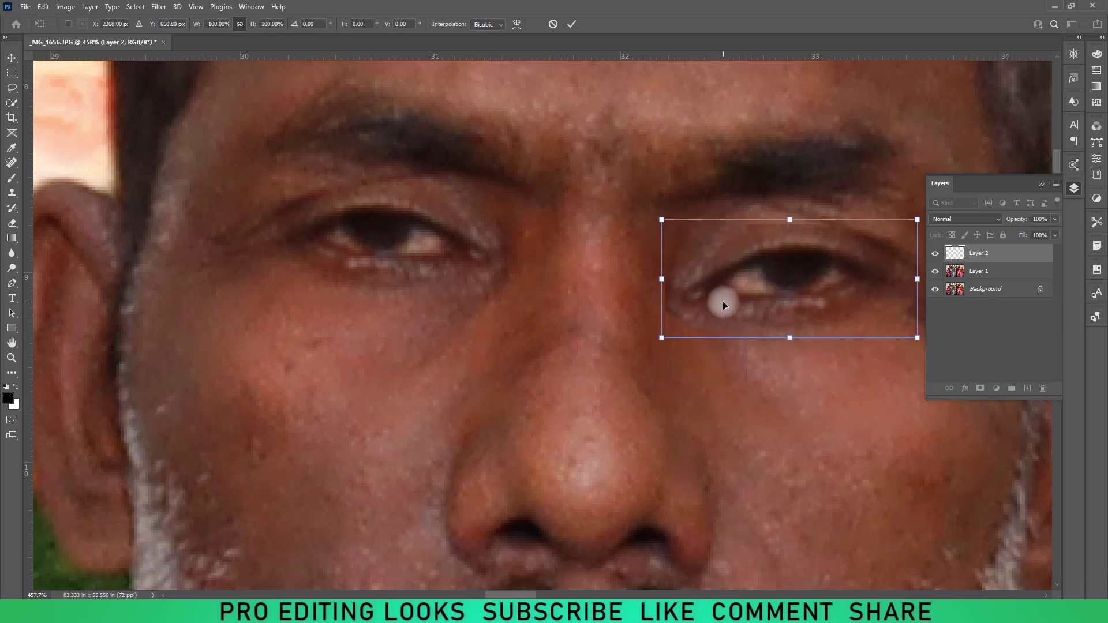
- Tilt the eye copy to match the face, commit the transform, and select Layer 1
{"action": "key", "text": "ctrl+minus"}
{"action": "key", "text": "ctrl+minus"}
{"action": "key", "text": "ctrl+minus"}
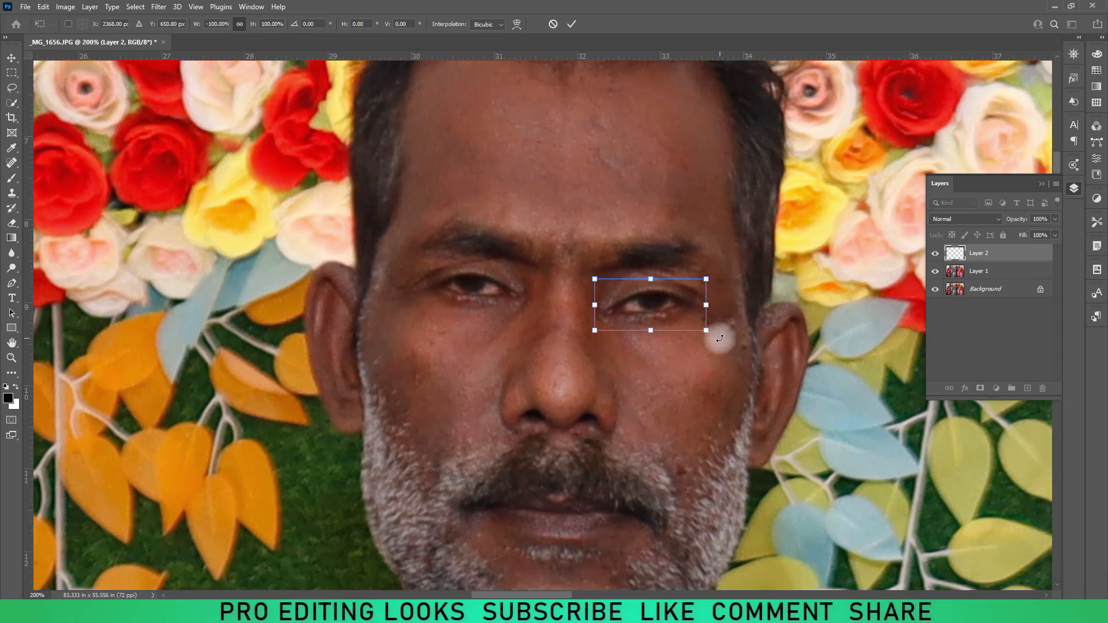
{"action": "left_click_drag", "start_coordinate": [719, 339], "coordinate": [717, 350]}
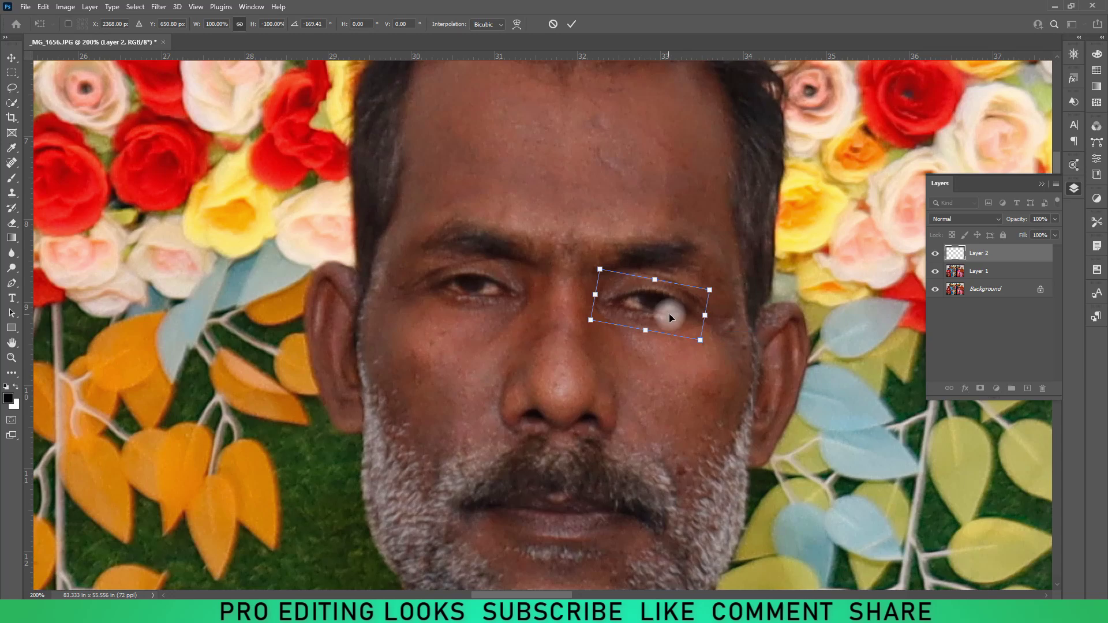
{"action": "left_click", "coordinate": [573, 26]}
{"action": "left_click", "coordinate": [834, 456]}
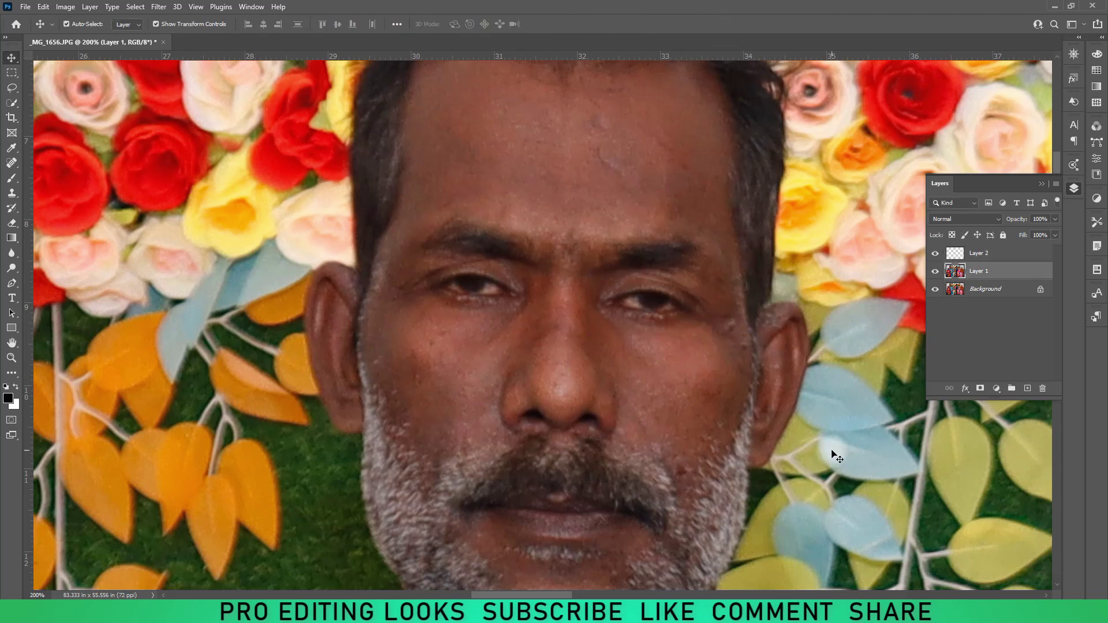
- Zoom in closely on the man's eyes and make Layer 2 active
{"action": "key", "text": "ctrl"}
{"action": "key", "text": "ctrl+minus"}
{"action": "key", "text": "ctrl+minus"}
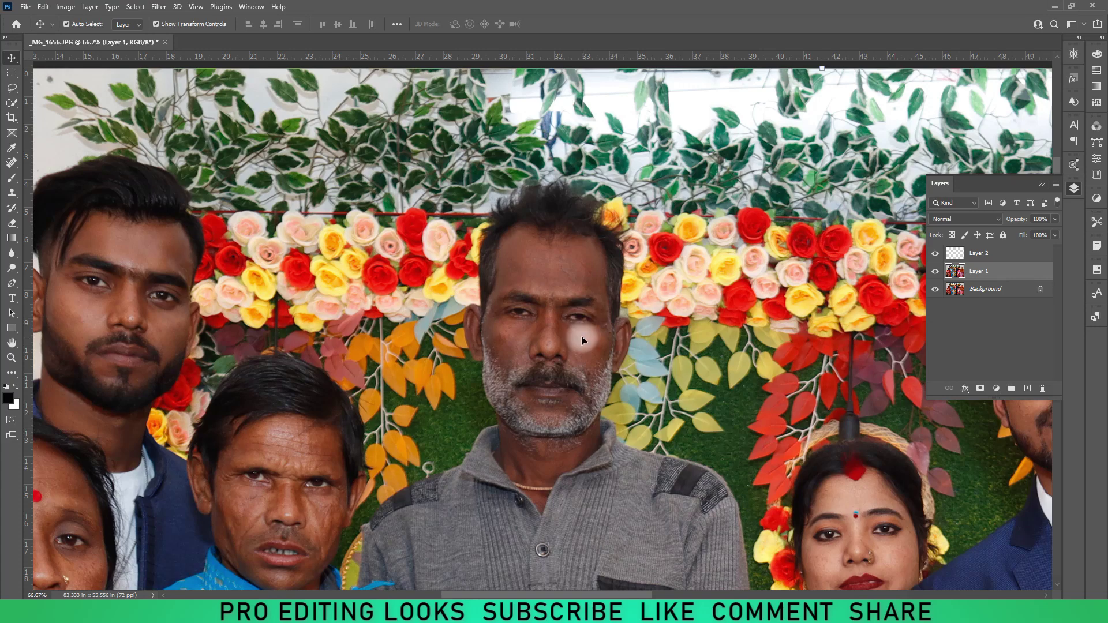
{"action": "key", "text": "z"}
{"action": "left_click_drag", "start_coordinate": [573, 317], "coordinate": [651, 355]}
{"action": "key", "text": "v"}
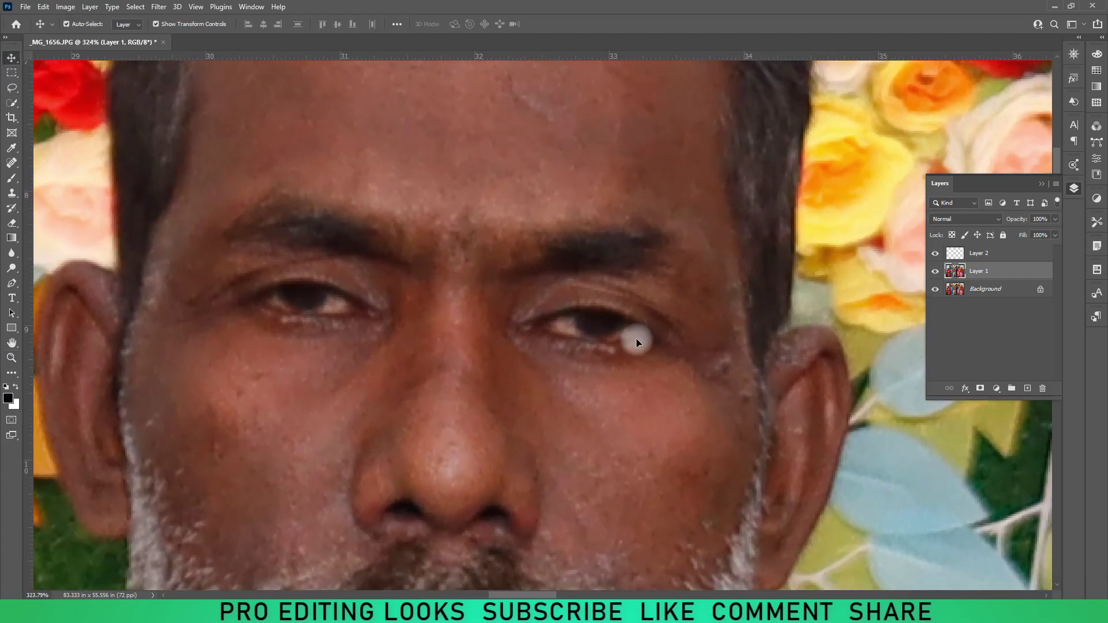
{"action": "left_click", "coordinate": [1024, 253]}
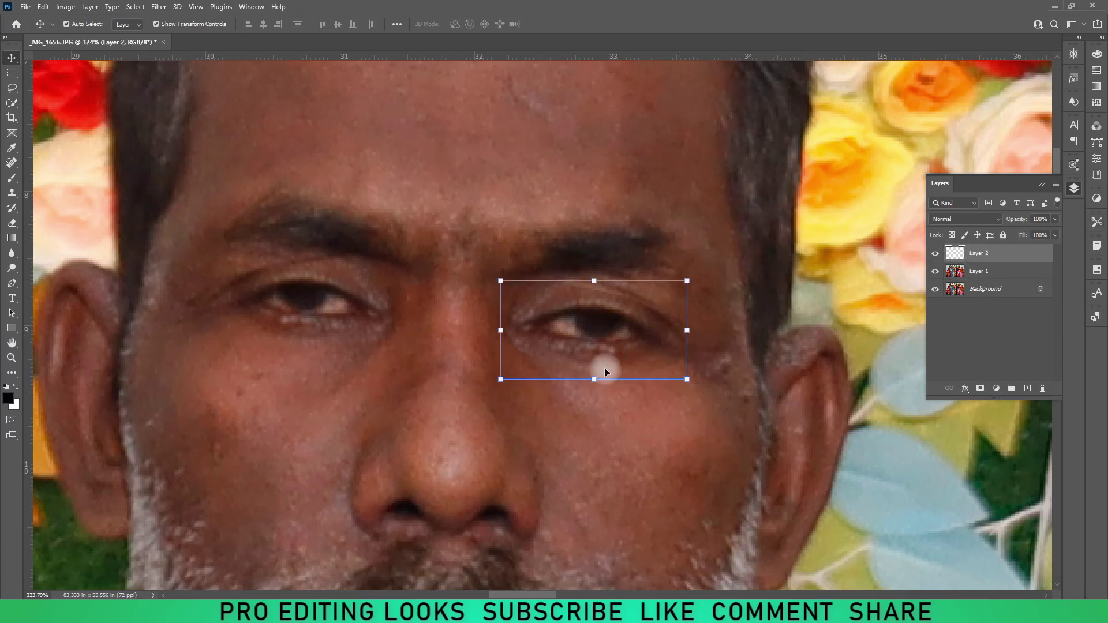
- Erase the pasted eye's edges with a smaller eraser brush at 49% flow
{"action": "key", "text": "e"}
{"action": "right_click", "coordinate": [445, 258]}
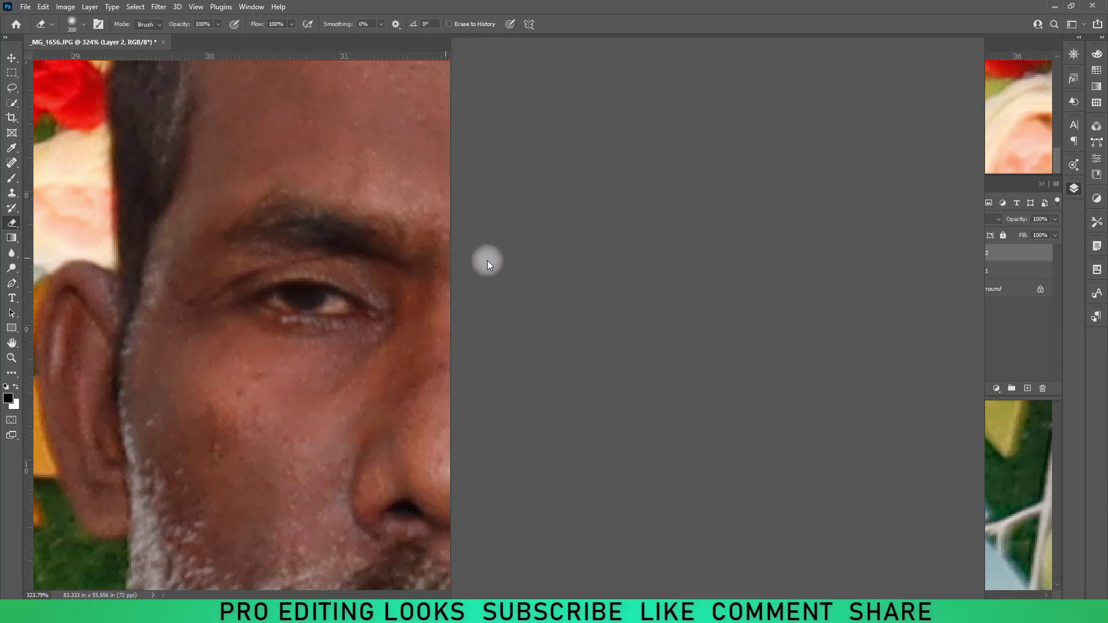
{"action": "left_click", "coordinate": [698, 39]}
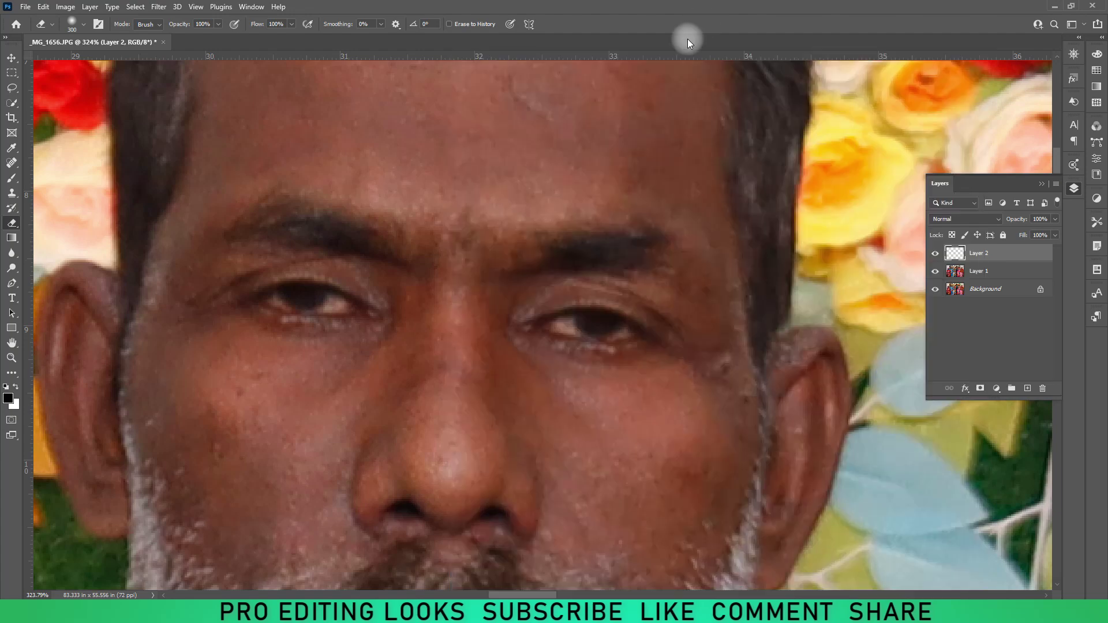
{"action": "key", "text": "bracketleft"}
{"action": "key", "text": "bracketleft"}
{"action": "key", "text": "bracketleft"}
{"action": "key", "text": "bracketleft"}
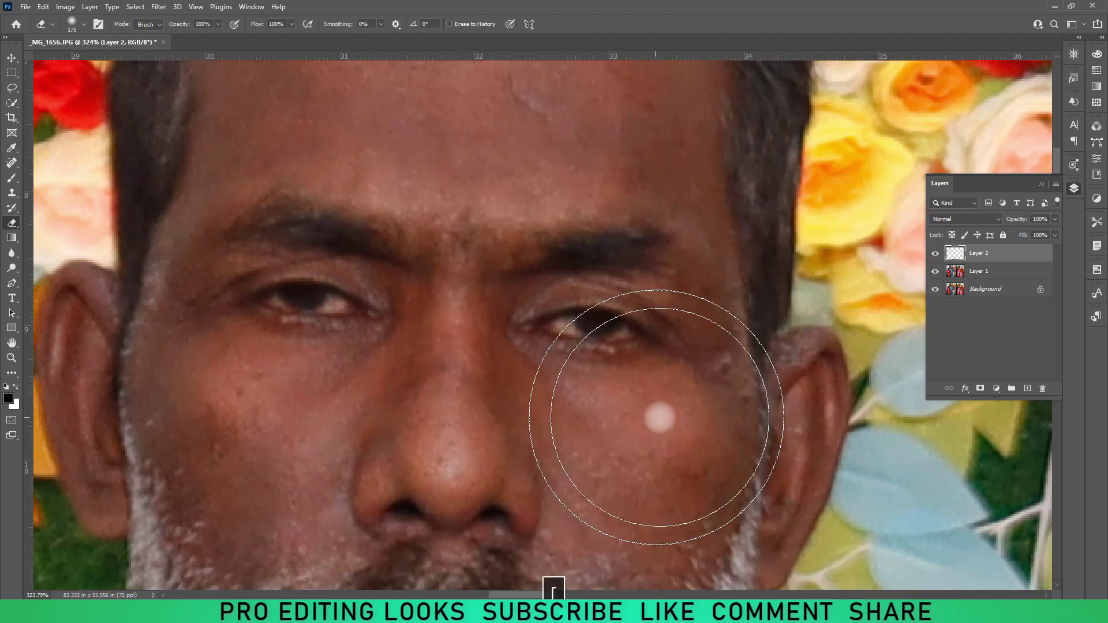
{"action": "key", "text": "bracketleft"}
{"action": "key", "text": "bracketleft"}
{"action": "key", "text": "bracketleft"}
{"action": "key", "text": "bracketleft"}
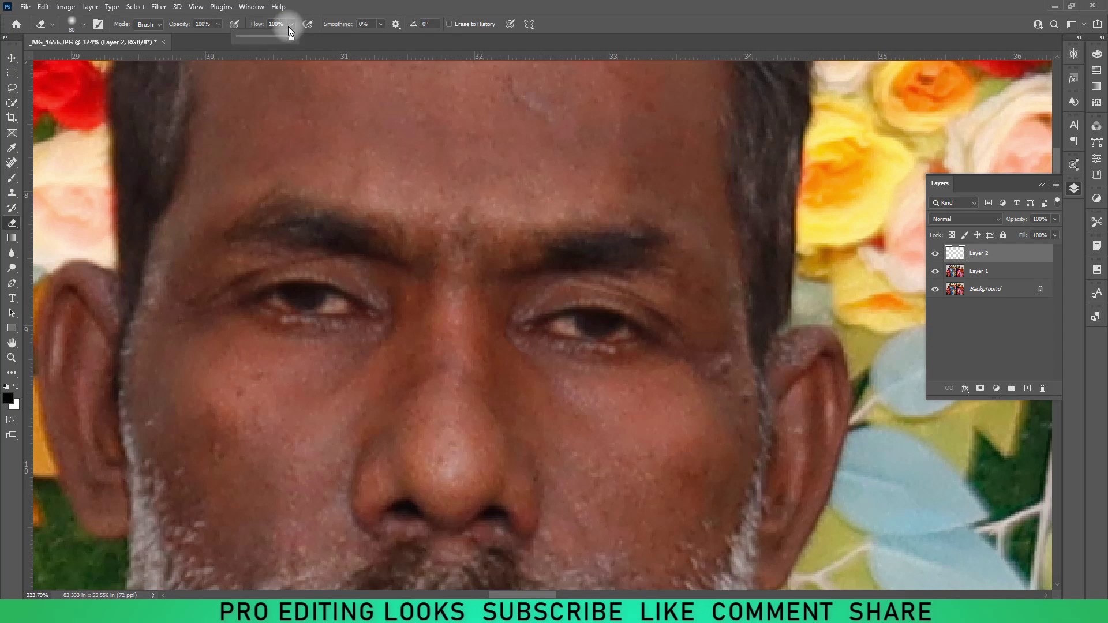
{"action": "left_click_drag", "start_coordinate": [256, 37], "coordinate": [264, 37]}
{"action": "key", "text": "bracketleft"}
{"action": "key", "text": "bracketleft"}
{"action": "key", "text": "bracketleft"}
{"action": "key", "text": "bracketleft"}
{"action": "key", "text": "bracketleft"}
{"action": "key", "text": "bracketleft"}
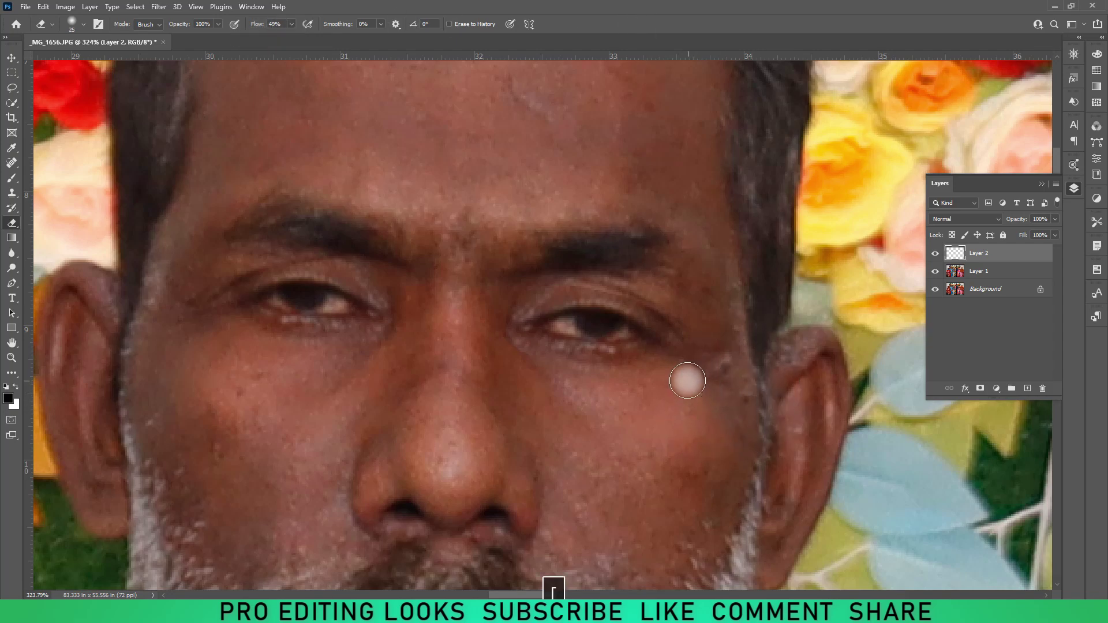
{"action": "key", "text": "bracketleft"}
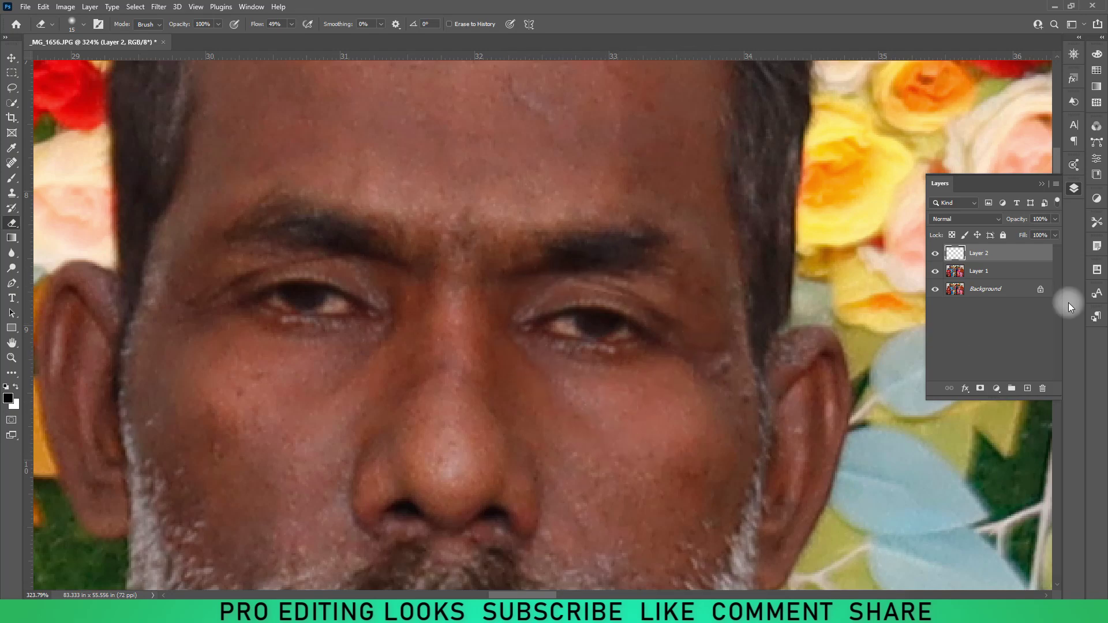
- Compare the blended eye by hiding and showing Layer 2, then fit the whole photo on screen
{"action": "left_click", "coordinate": [935, 256]}
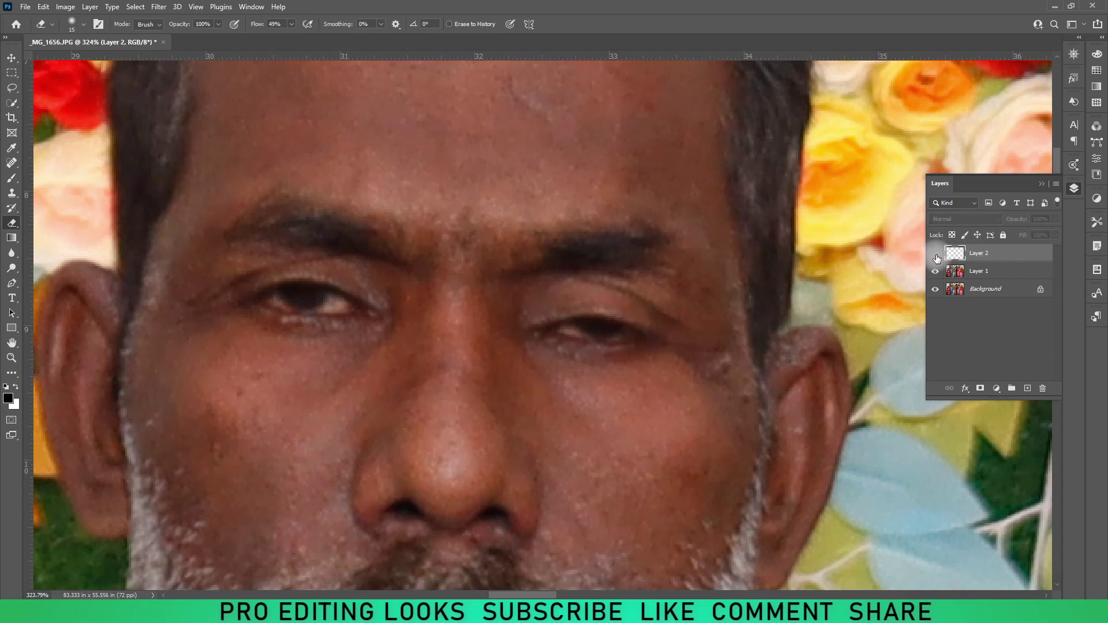
{"action": "left_click", "coordinate": [935, 256]}
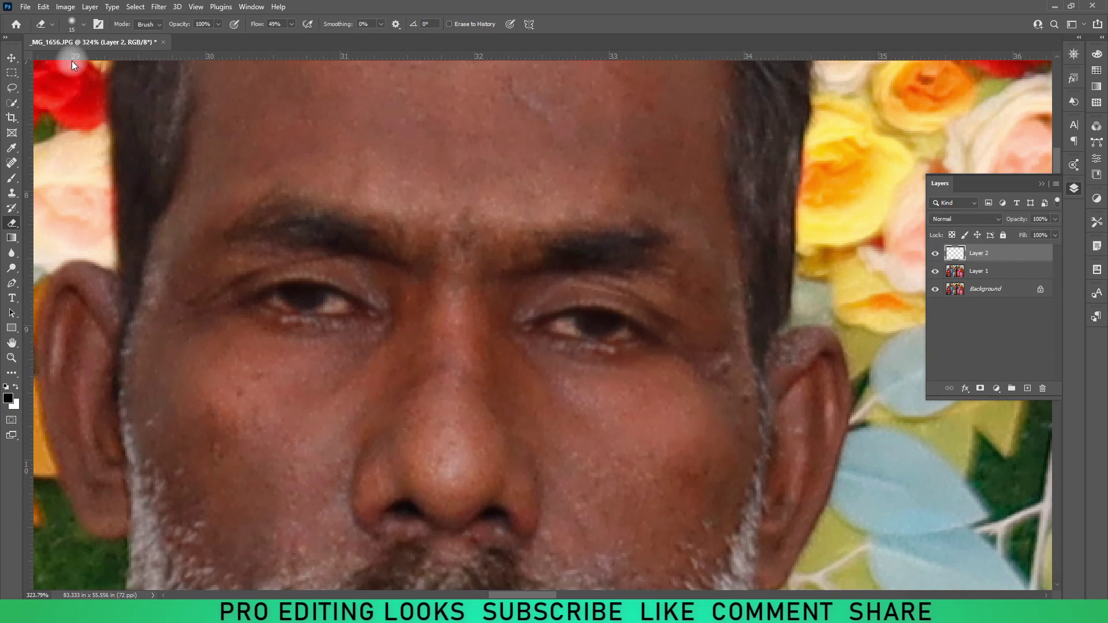
{"action": "left_click", "coordinate": [11, 58]}
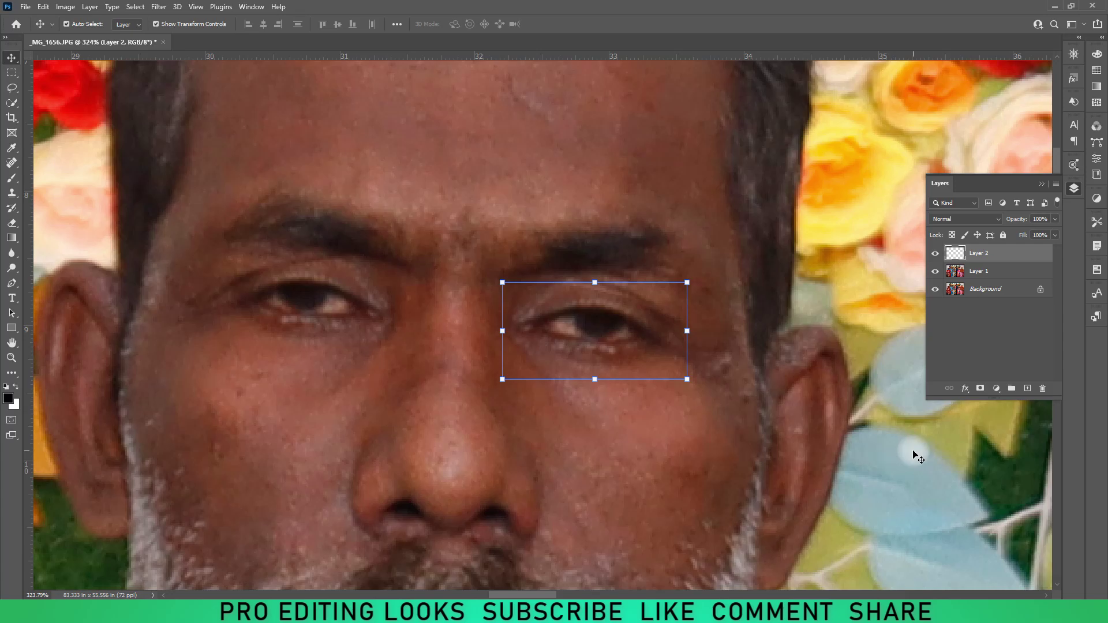
{"action": "key", "text": "ctrl"}
{"action": "key", "text": "ctrl+0"}
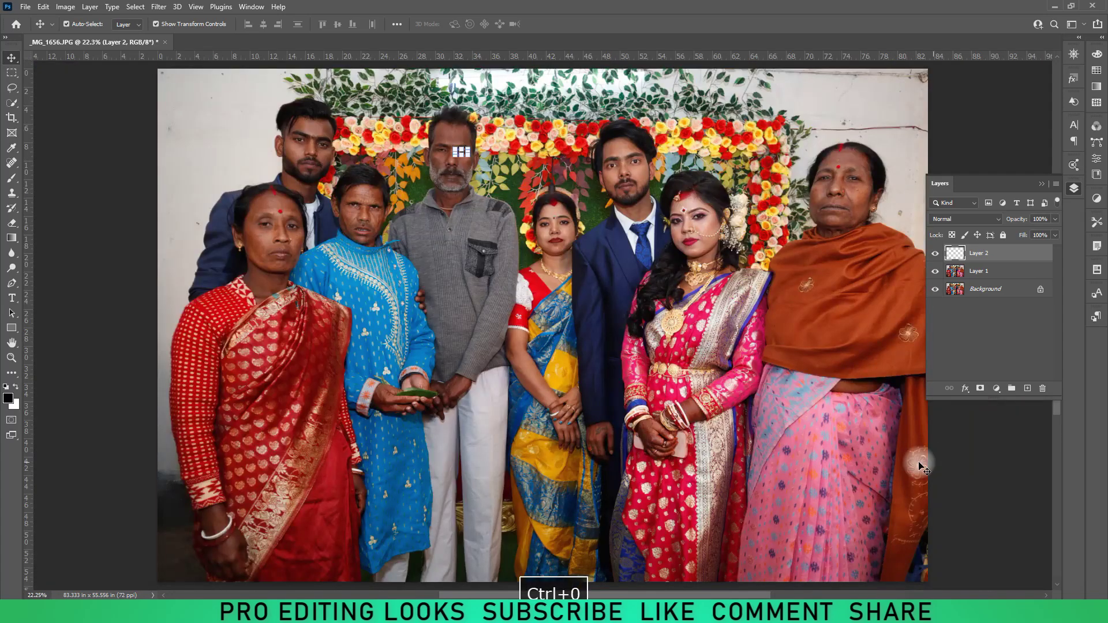
{"action": "left_click", "coordinate": [1005, 474]}
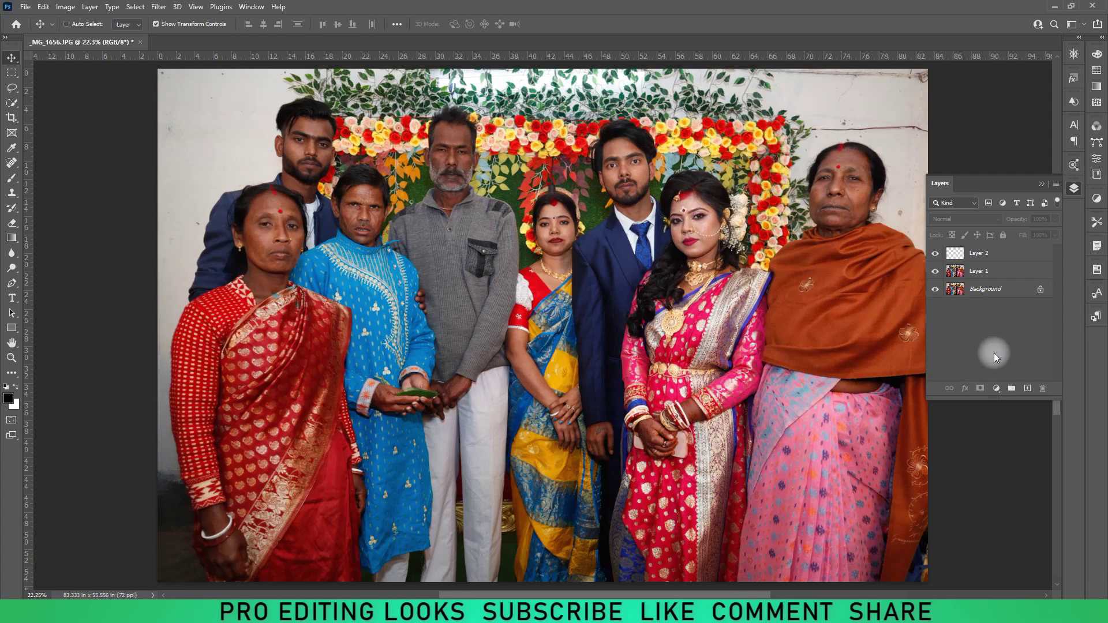
- Stamp the visible layers into Layer 3, delete Layer 2, and keep Layer 3 active
{"action": "key", "text": "ctrl+alt+shift+e"}
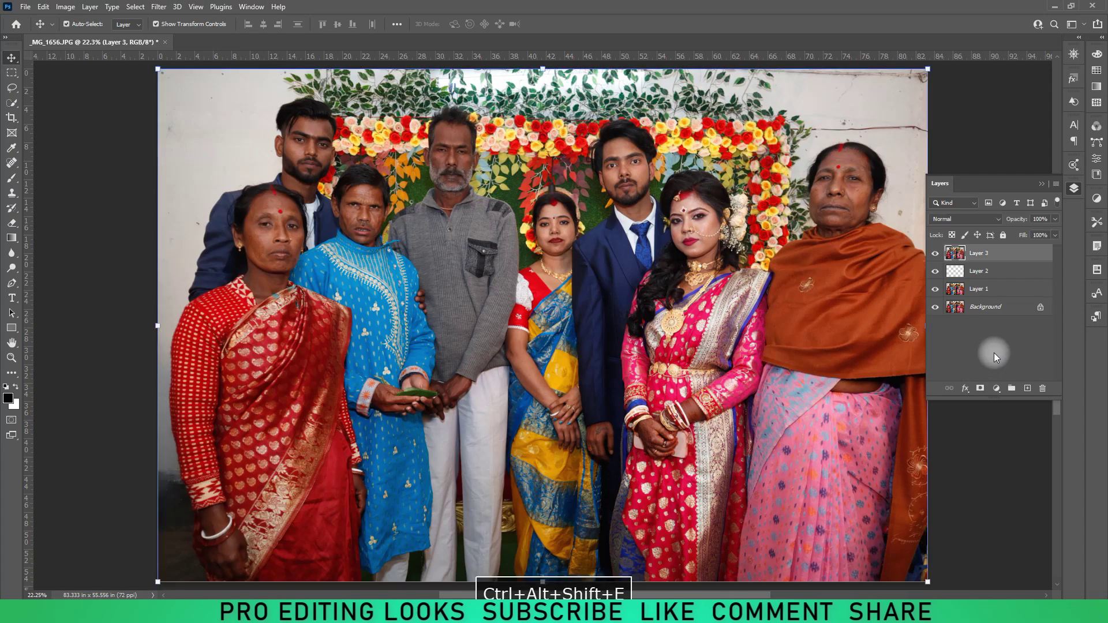
{"action": "key", "text": "z"}
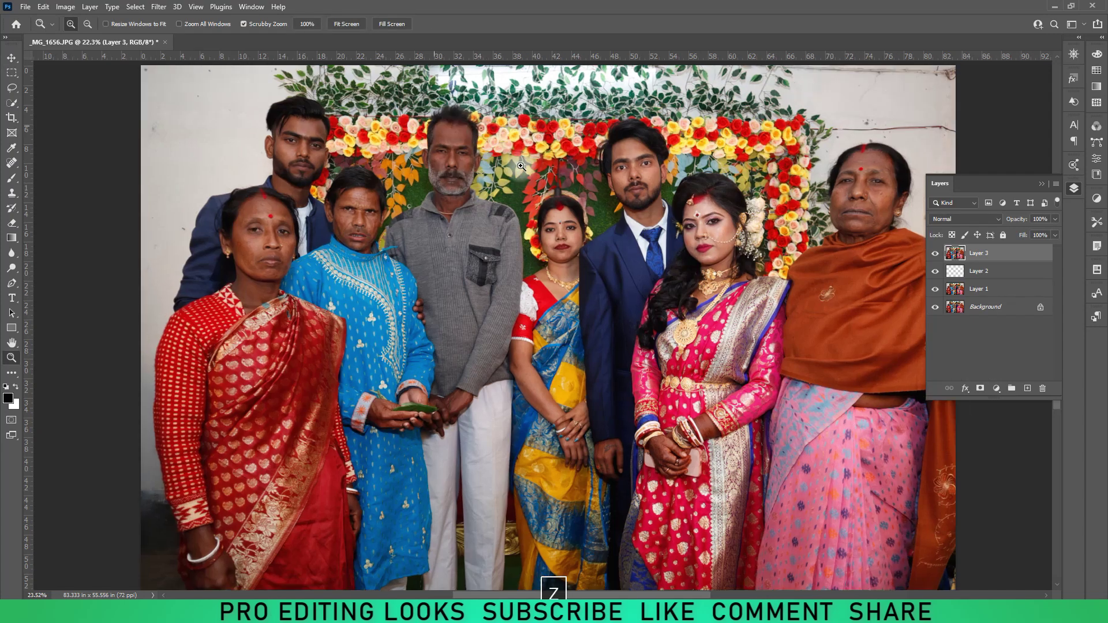
{"action": "left_click_drag", "start_coordinate": [471, 132], "coordinate": [531, 175]}
{"action": "left_click", "coordinate": [1021, 272]}
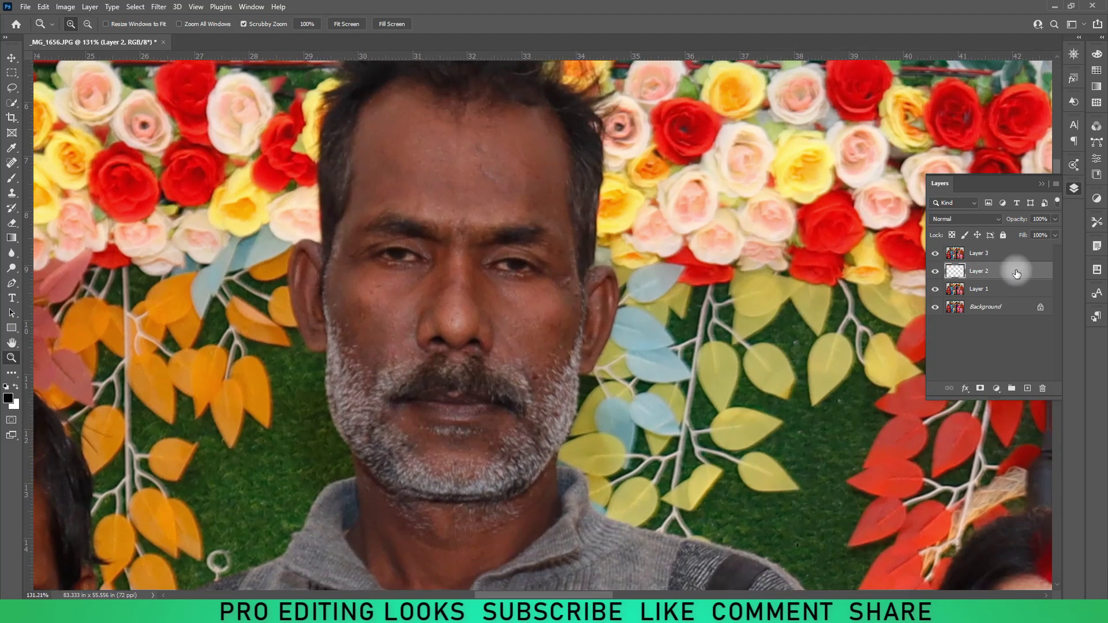
{"action": "key", "text": "Delete"}
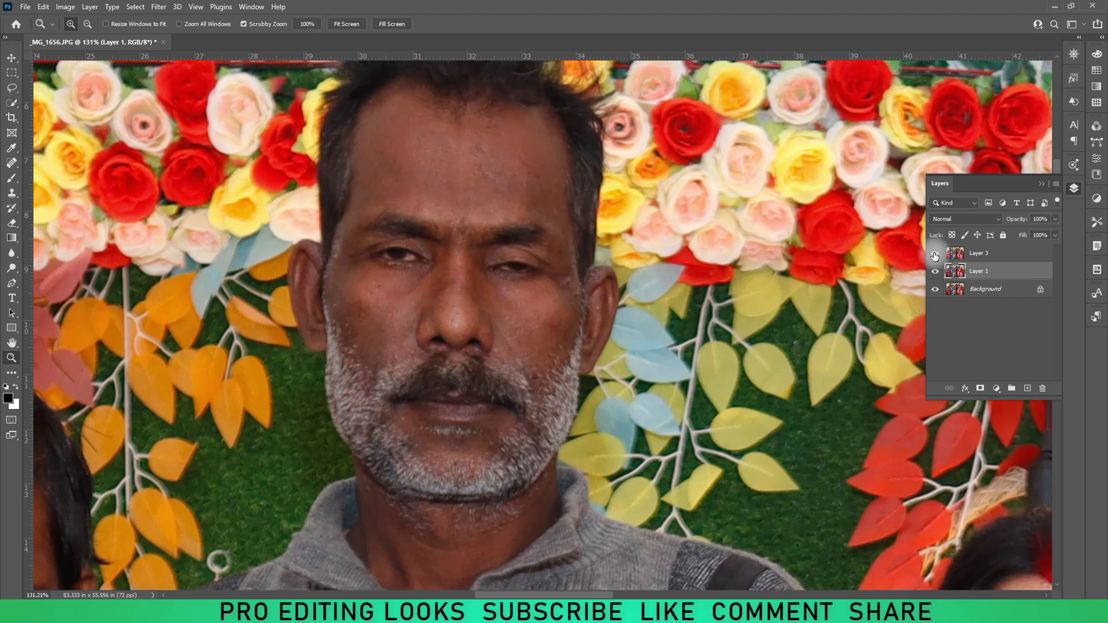
{"action": "left_click", "coordinate": [1032, 254]}
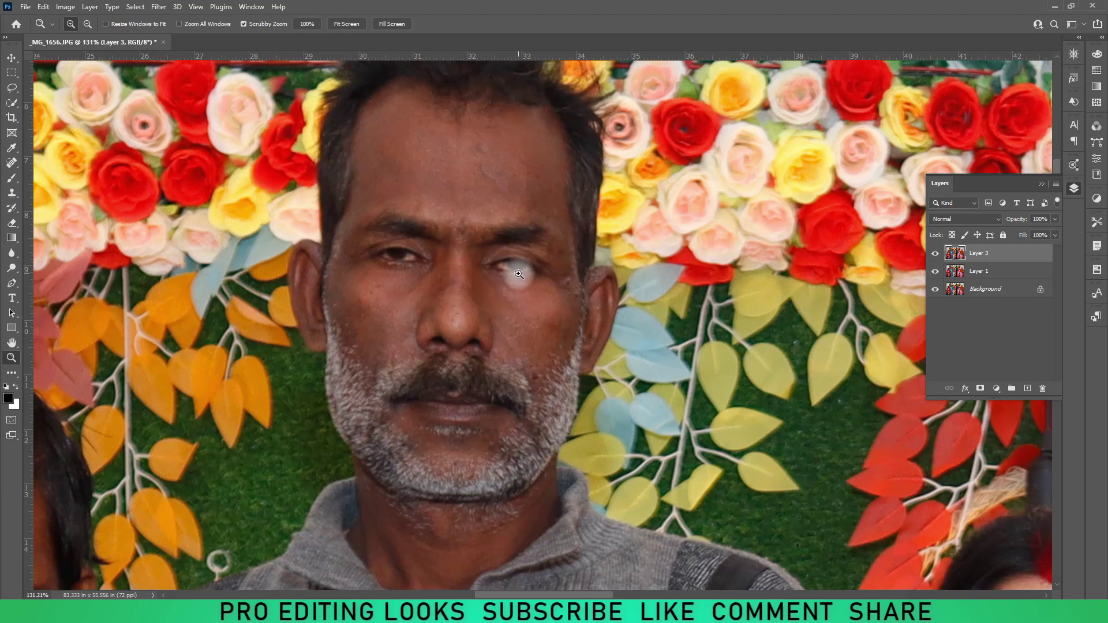
{"action": "left_click", "coordinate": [12, 60]}
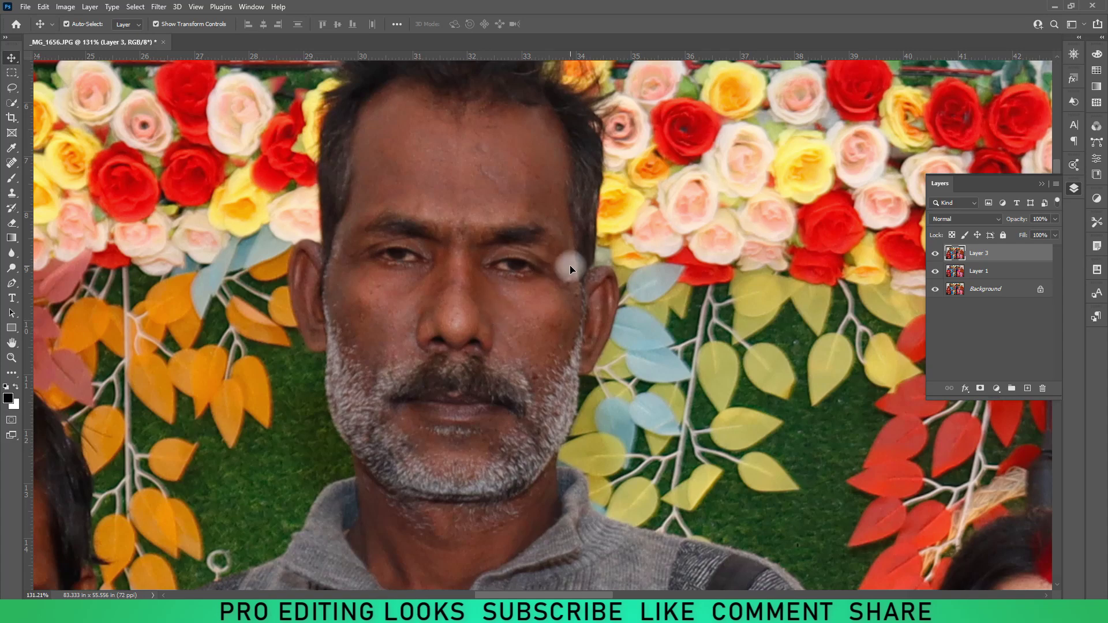
{"action": "left_click", "coordinate": [159, 6]}
- Open Liquify on Layer 3 and zoom the preview to 200% on the man's face
{"action": "left_click", "coordinate": [196, 114]}
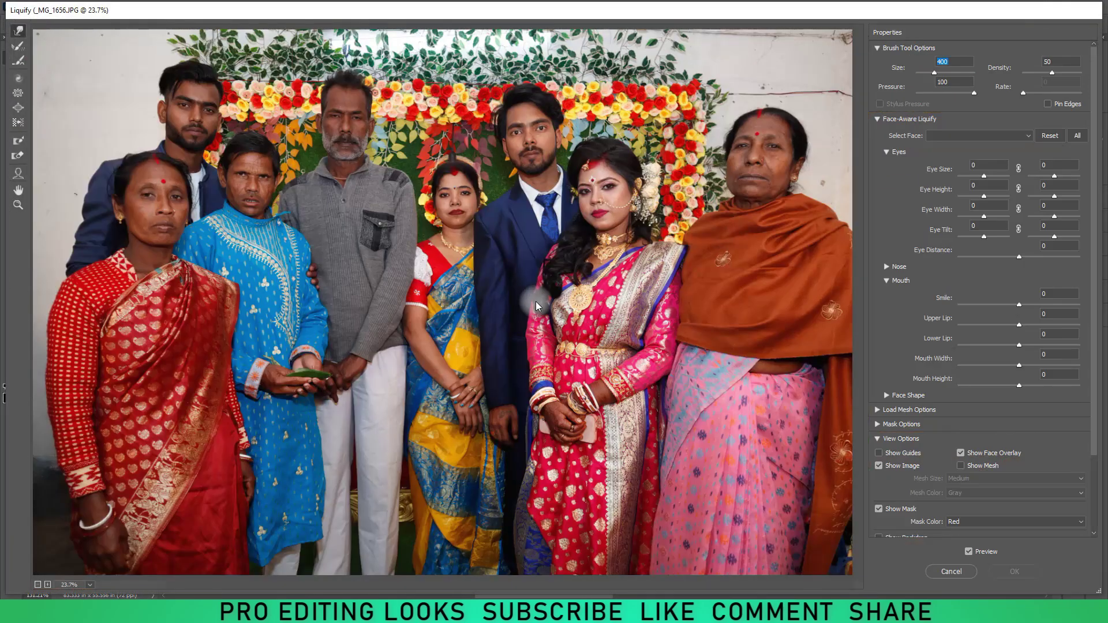
{"action": "left_click", "coordinate": [90, 585]}
{"action": "left_click", "coordinate": [95, 437]}
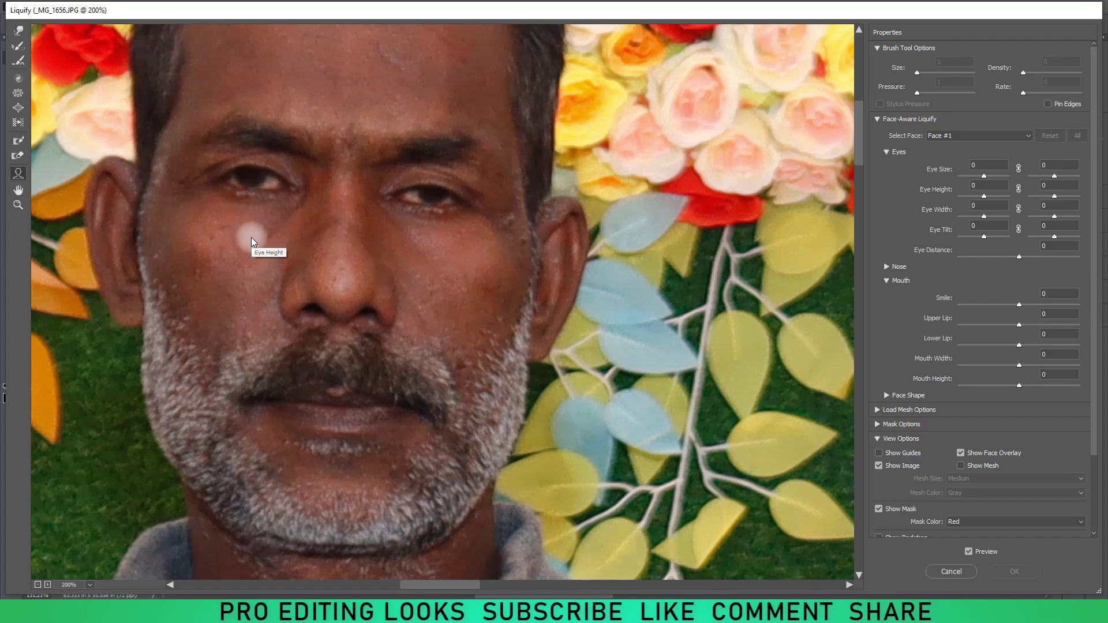
- Raise both eyes to Eye Height 100 and enlarge them to Eye Size 35/36
{"action": "left_click_drag", "start_coordinate": [429, 212], "coordinate": [426, 257]}
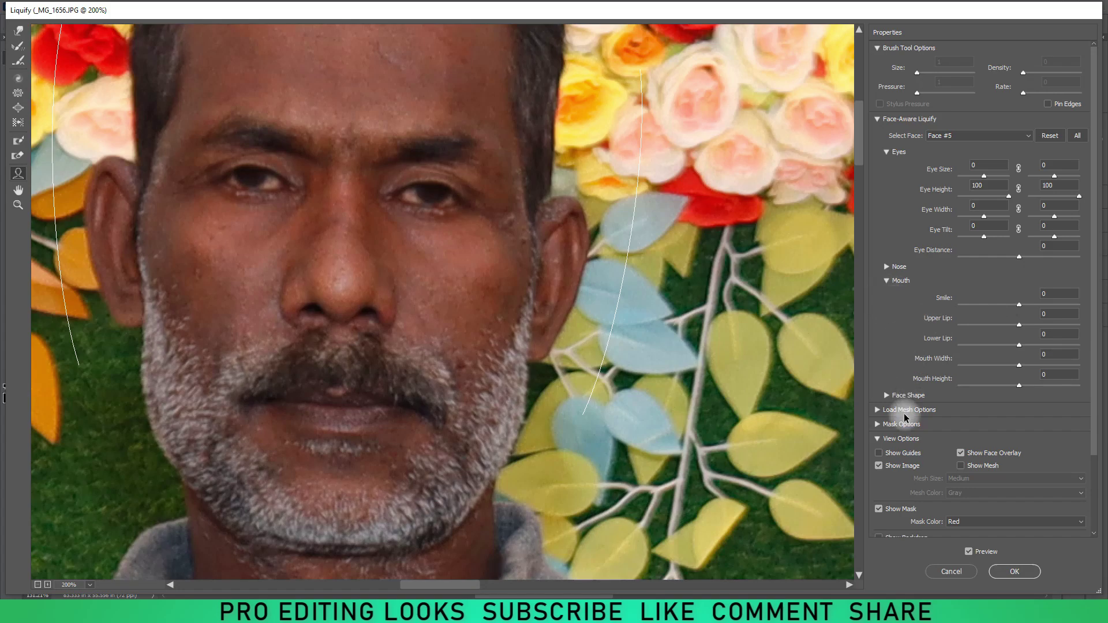
{"action": "left_click_drag", "start_coordinate": [984, 176], "coordinate": [988, 178]}
{"action": "left_click", "coordinate": [1072, 180]}
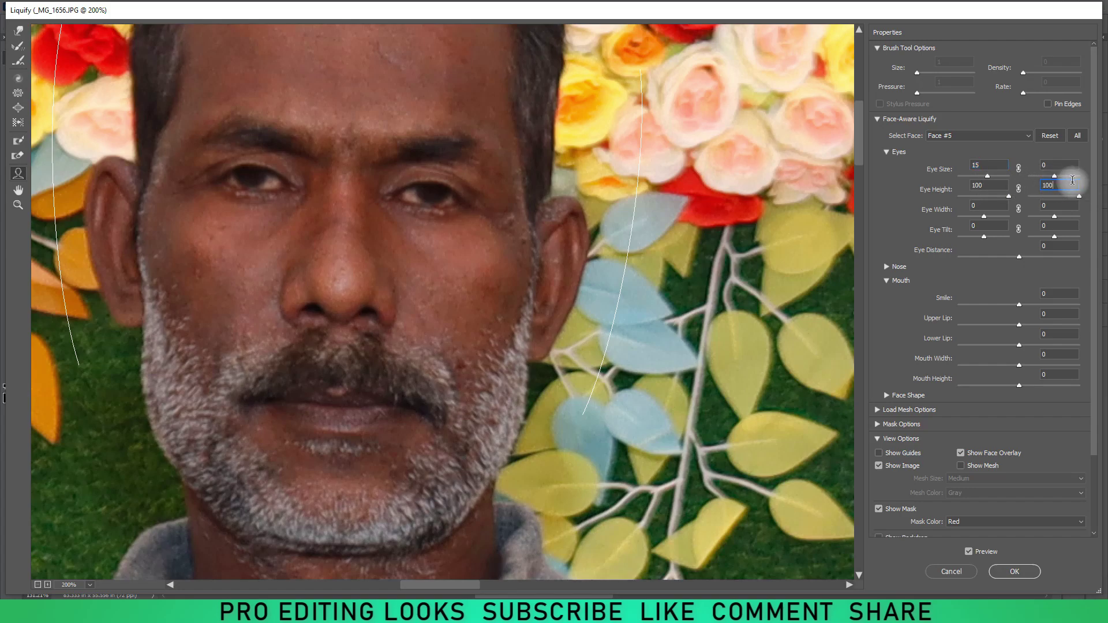
{"action": "mouse_move", "coordinate": [1054, 176]}
{"action": "left_mouse_down"}
{"action": "mouse_move", "coordinate": [1072, 176]}
{"action": "mouse_move", "coordinate": [1062, 181]}
{"action": "left_mouse_up"}
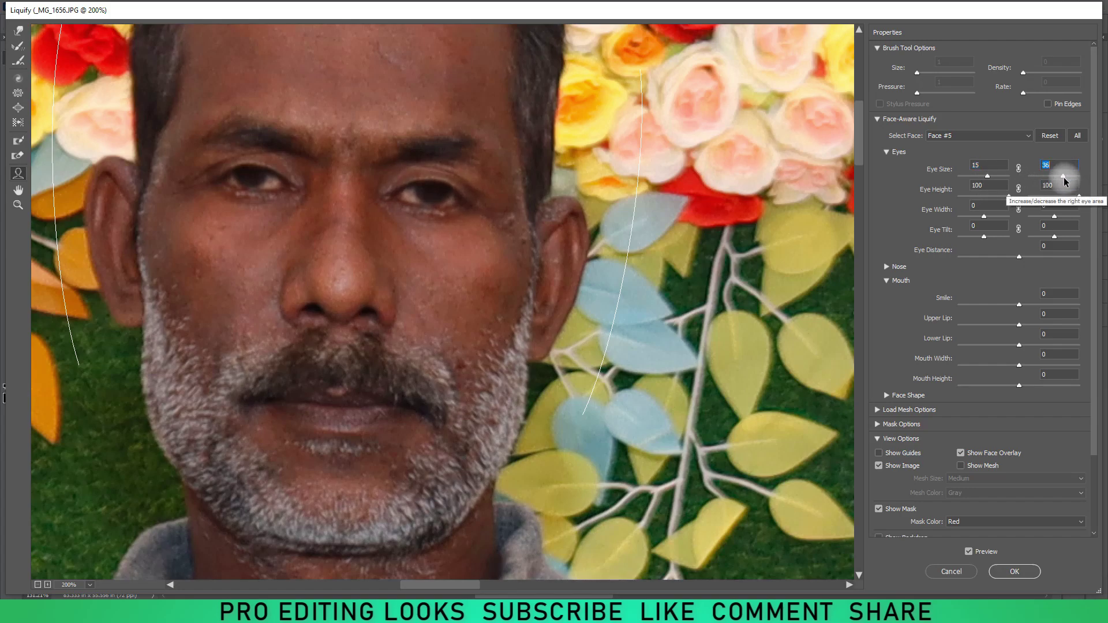
{"action": "left_click", "coordinate": [968, 552]}
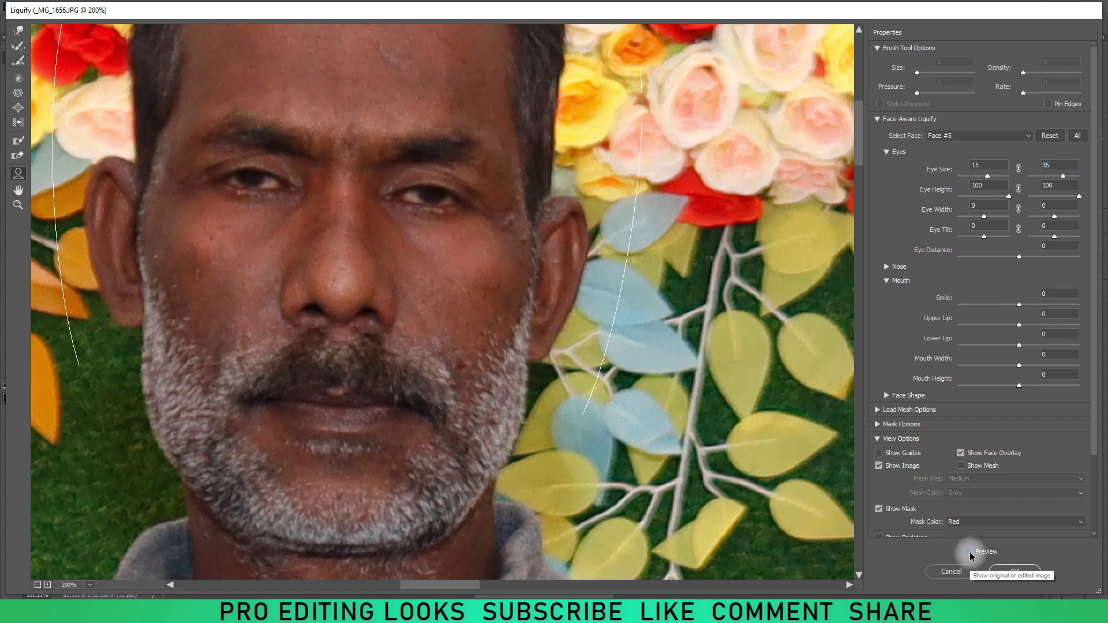
{"action": "left_click", "coordinate": [970, 552]}
{"action": "mouse_move", "coordinate": [346, 260]}
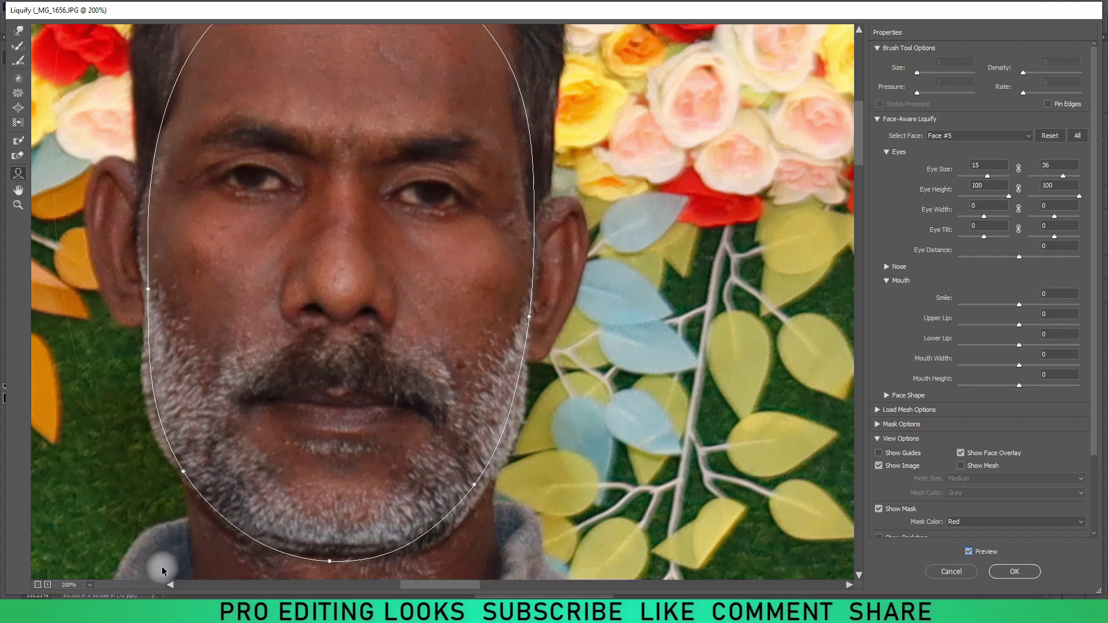
- At 100% preview, widen the left eye to Eye Width 11 and apply the Liquify
{"action": "left_click", "coordinate": [89, 585]}
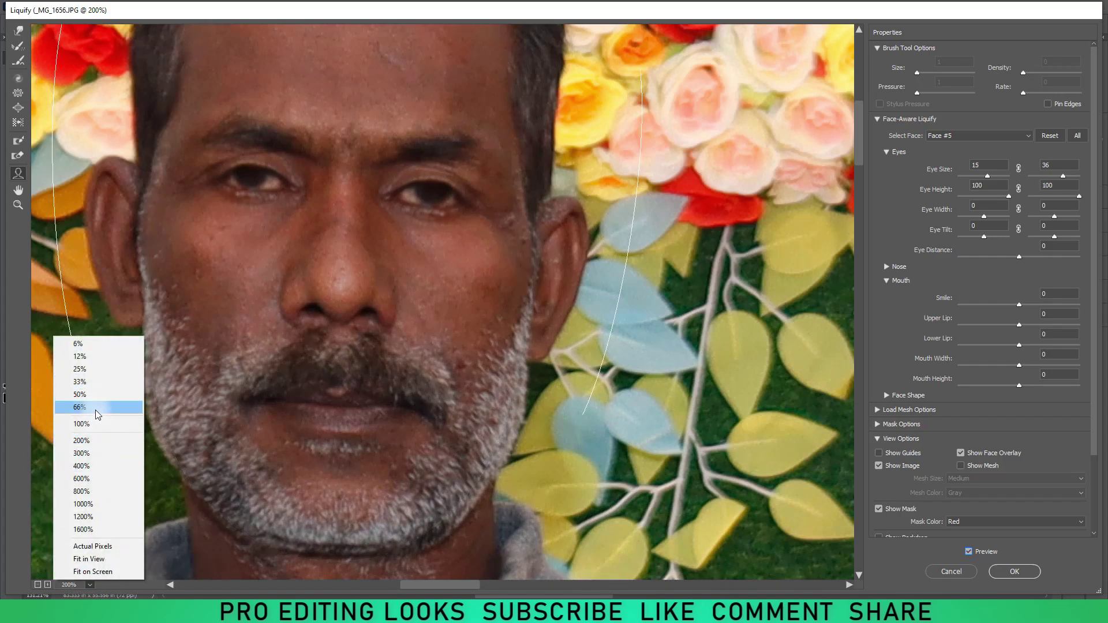
{"action": "left_click", "coordinate": [81, 424]}
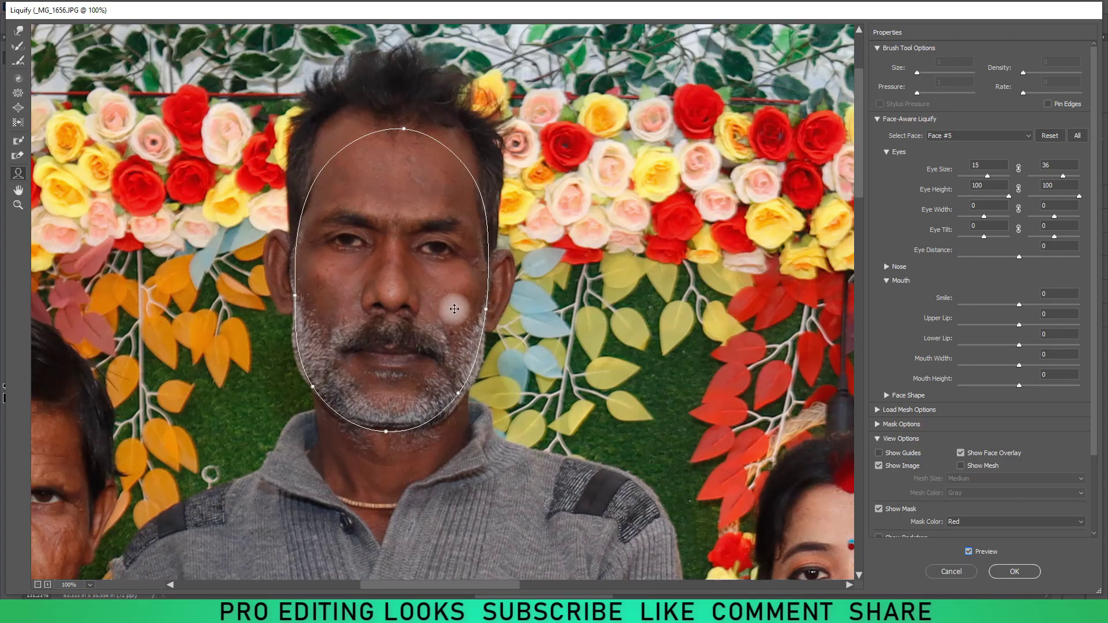
{"action": "left_click_drag", "start_coordinate": [444, 246], "coordinate": [453, 244]}
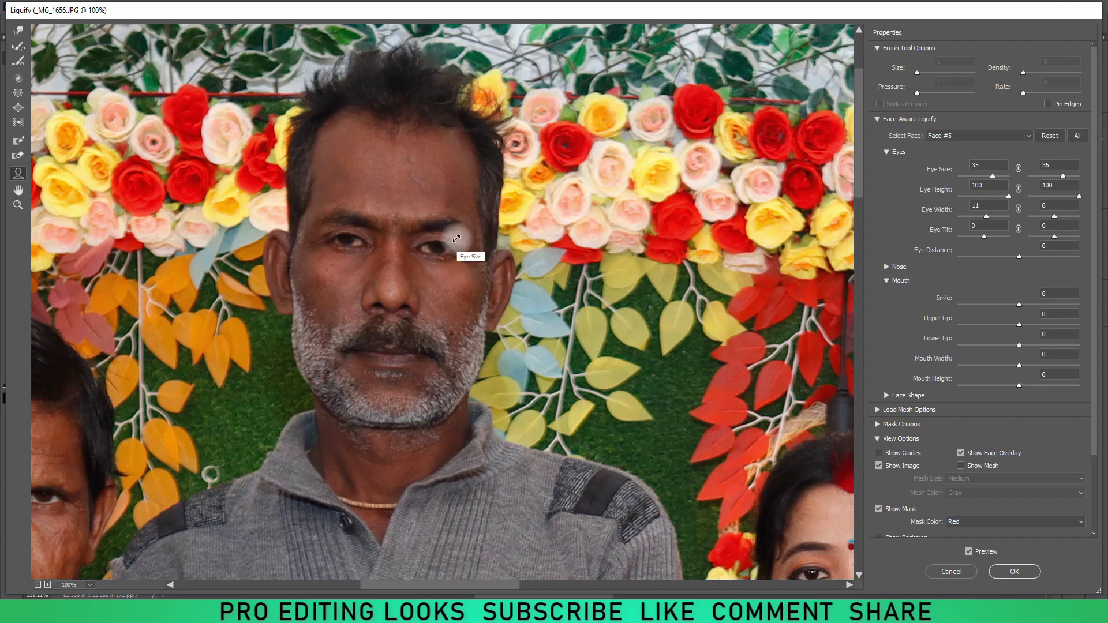
{"action": "left_click", "coordinate": [1014, 571]}
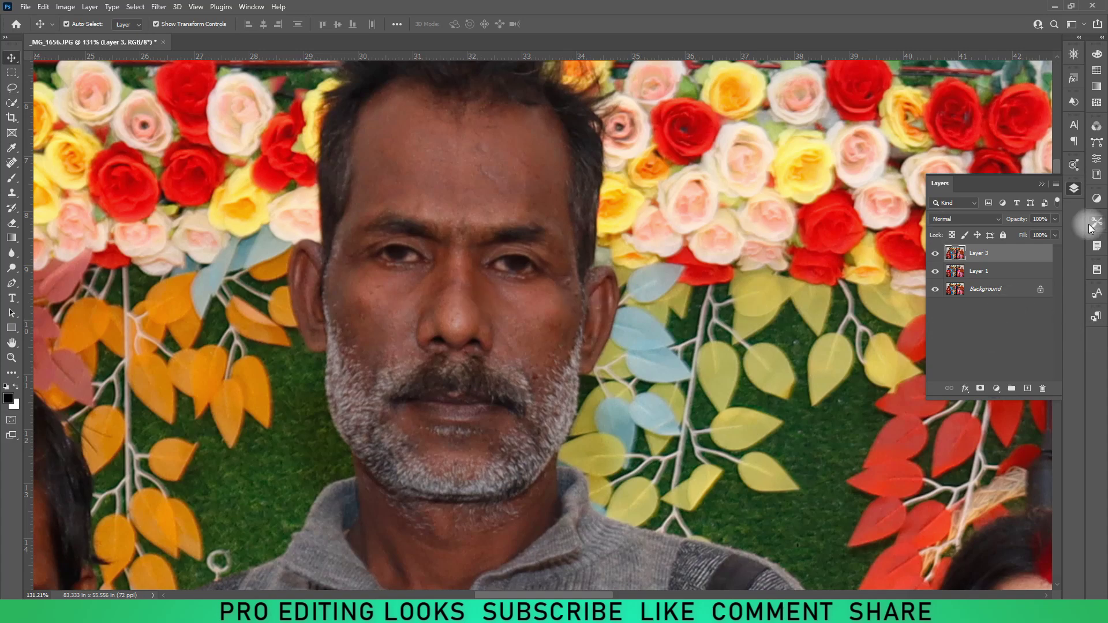
- Toggle Layer 3 to compare against the original, then fit the whole group photo
{"action": "left_click", "coordinate": [935, 254]}
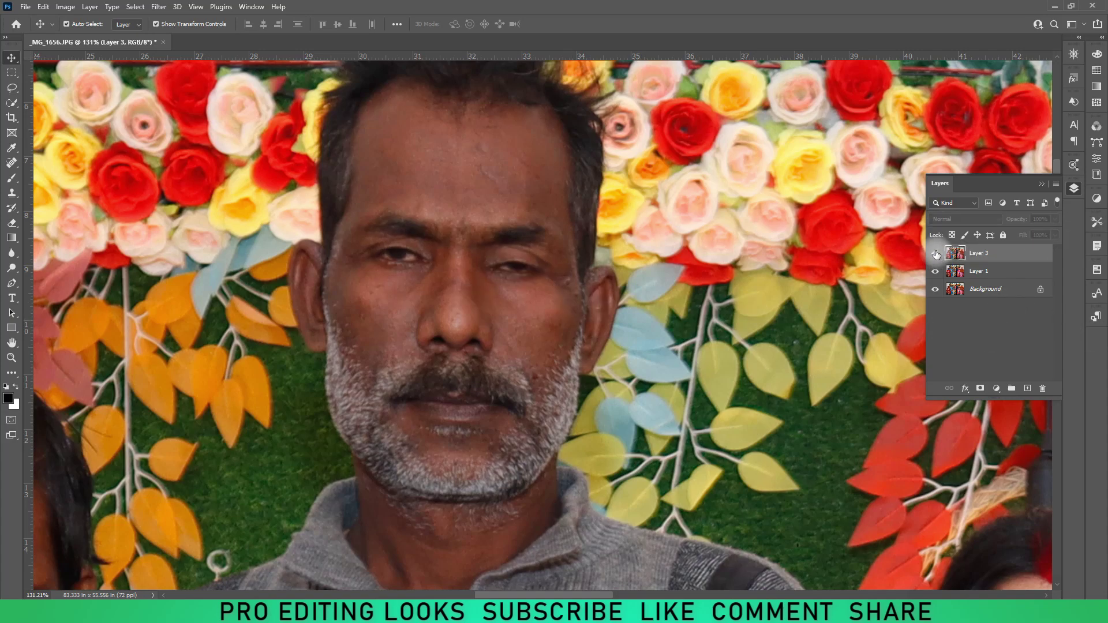
{"action": "left_click", "coordinate": [936, 254]}
{"action": "key", "text": "ctrl+0"}
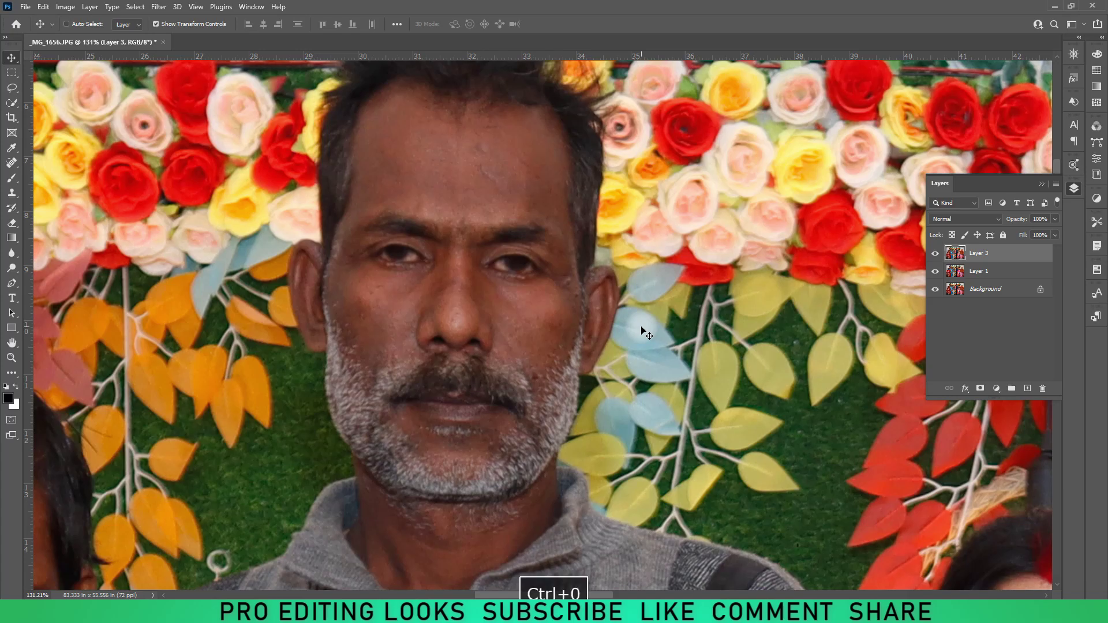
- Zoom back in on the older man's face with Layer 3 visible
{"action": "key", "text": "z"}
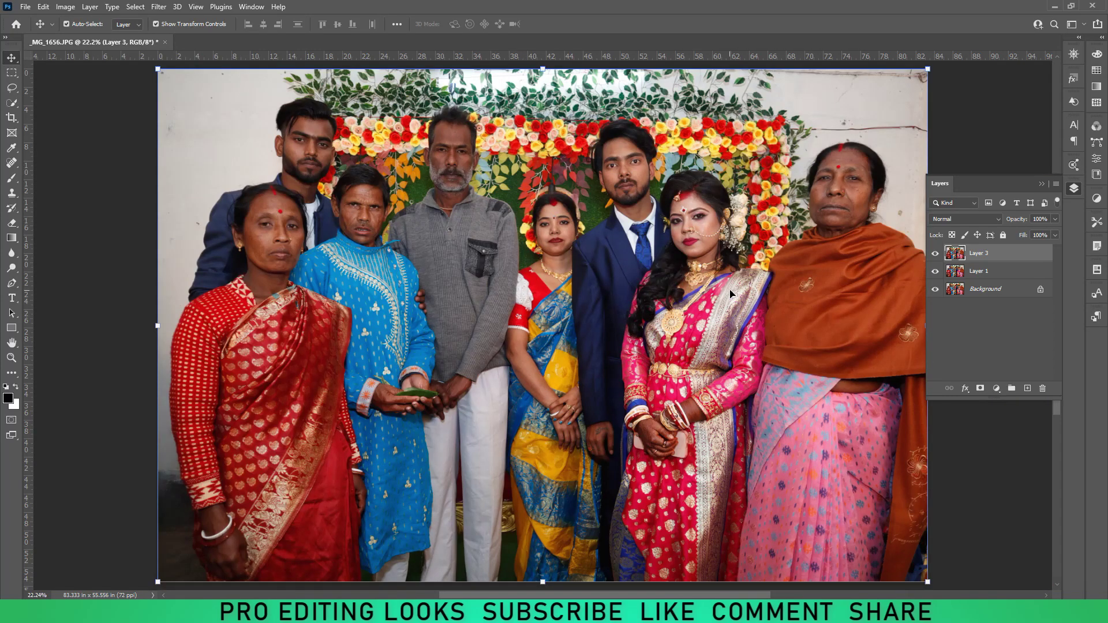
{"action": "left_click_drag", "start_coordinate": [572, 191], "coordinate": [572, 191]}
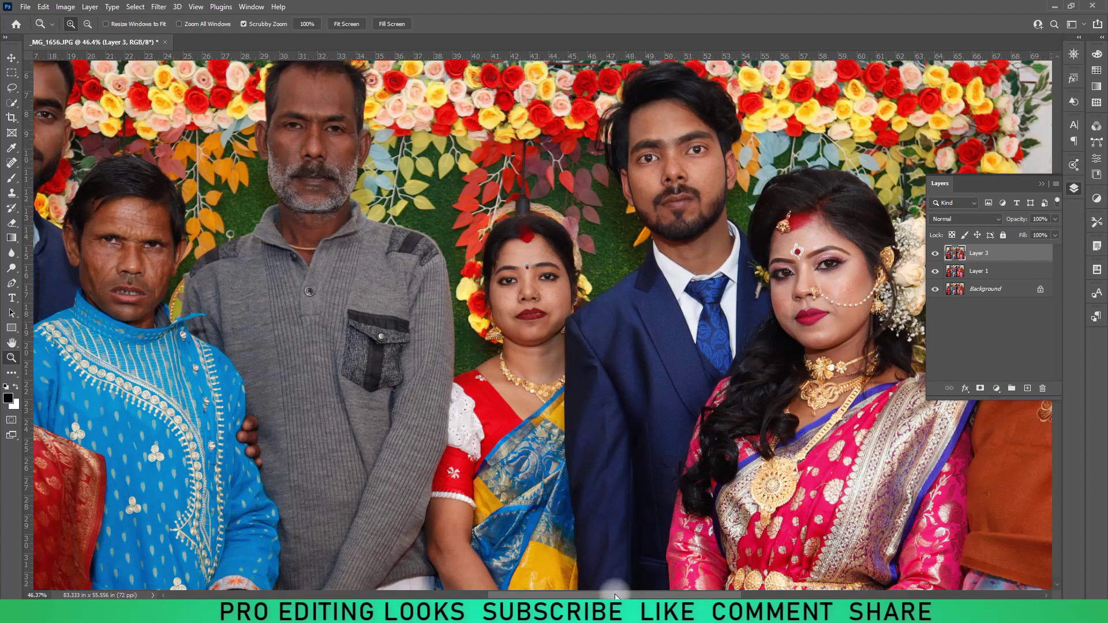
{"action": "left_click_drag", "start_coordinate": [615, 596], "coordinate": [630, 594]}
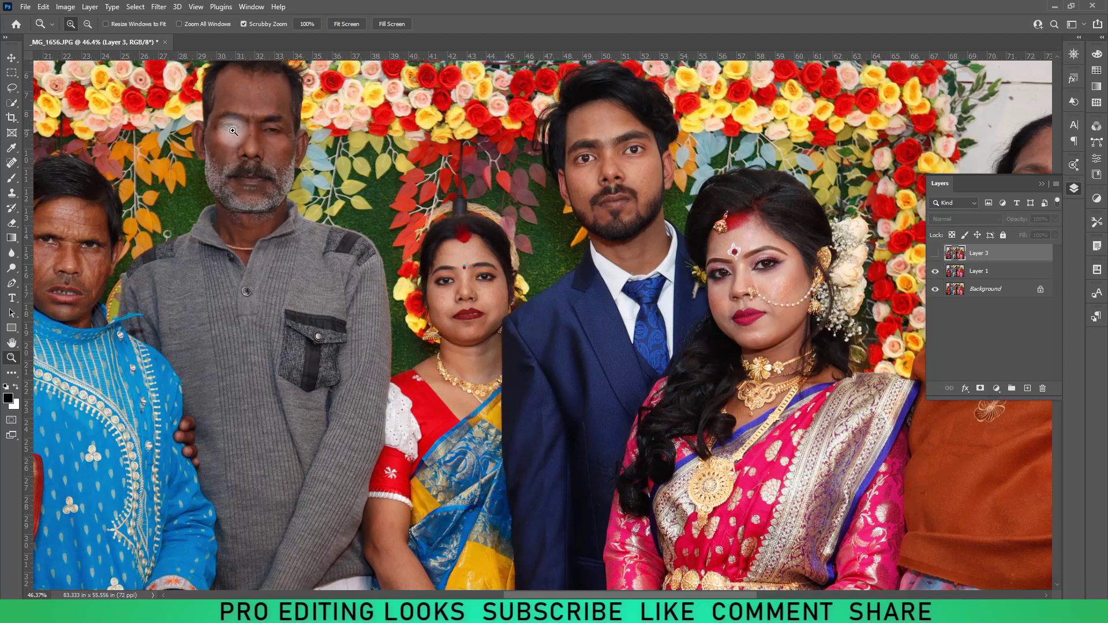
{"action": "left_click", "coordinate": [935, 254]}
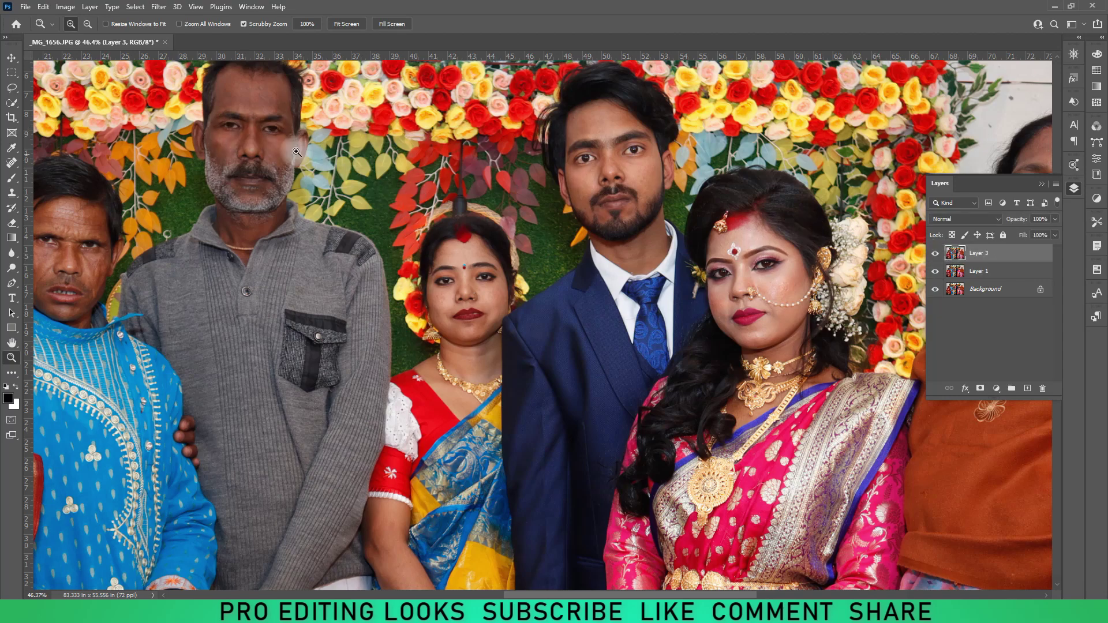
{"action": "left_click_drag", "start_coordinate": [234, 107], "coordinate": [1021, 298]}
{"action": "left_click", "coordinate": [935, 254]}
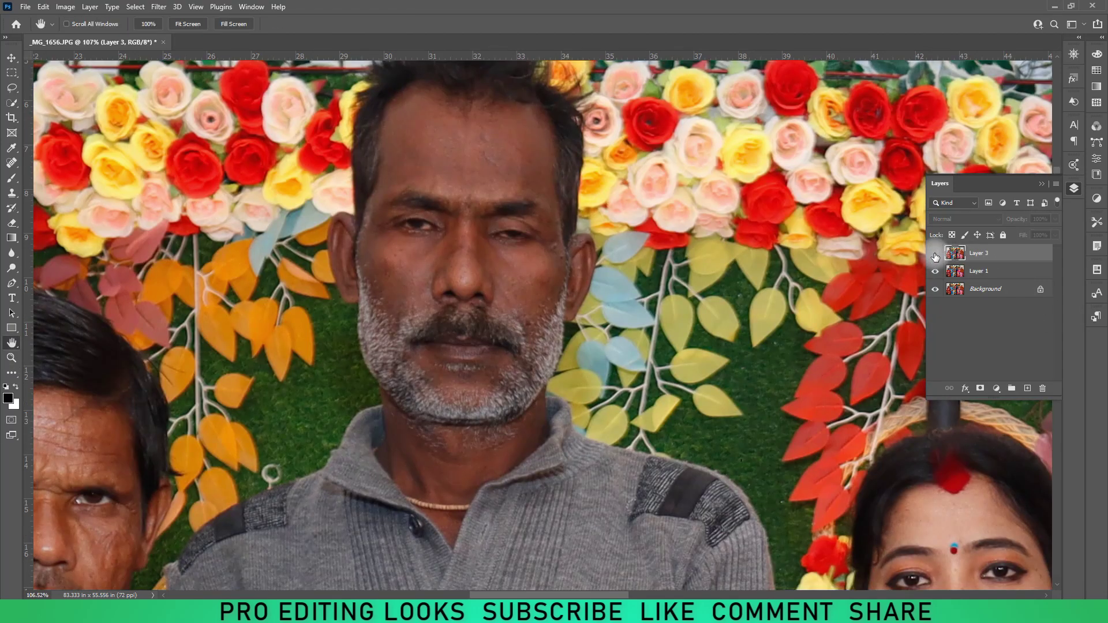
{"action": "left_click", "coordinate": [935, 254]}
{"action": "scroll", "coordinate": [692, 248], "scroll_direction": "up", "scroll_amount": 1}
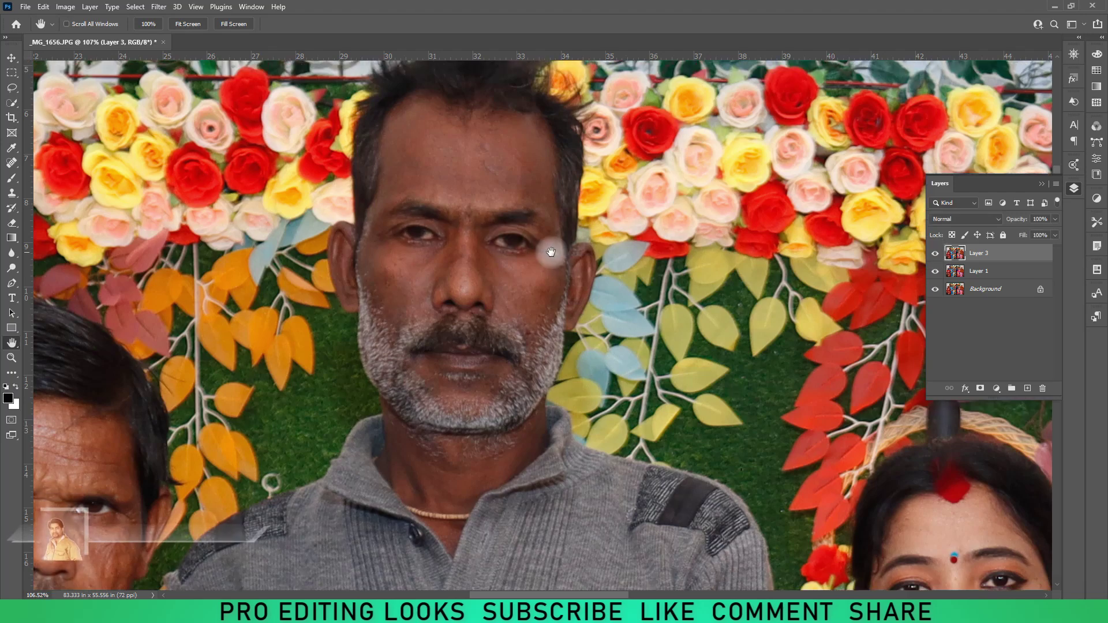
{"action": "scroll", "coordinate": [170, 83], "scroll_direction": "down", "scroll_amount": 1}
{"action": "key", "text": "v"}
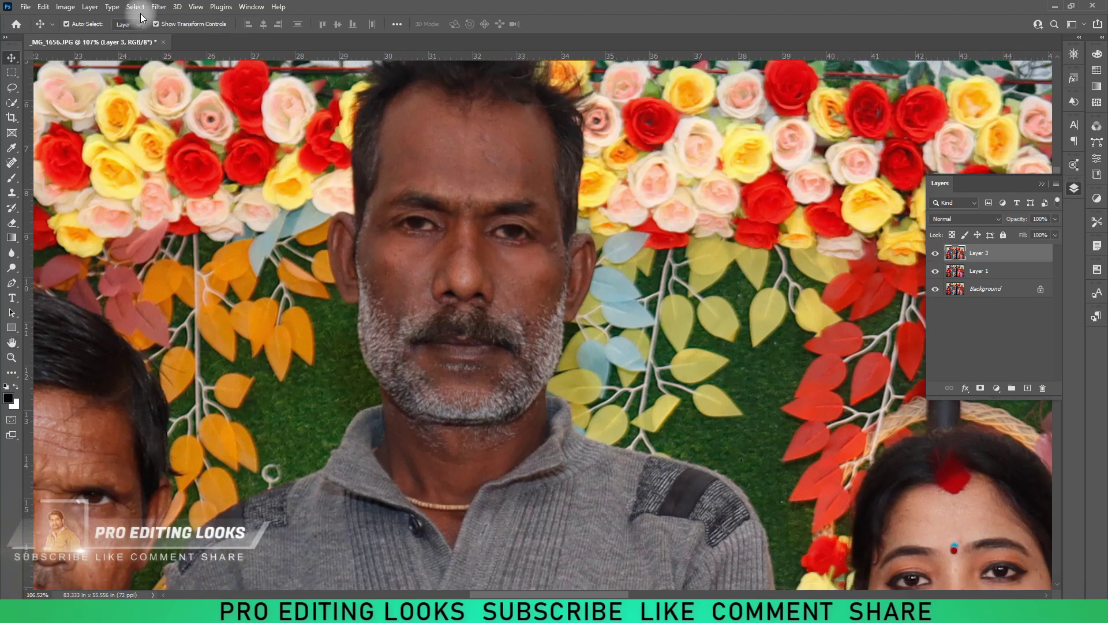
{"action": "left_click", "coordinate": [159, 7]}
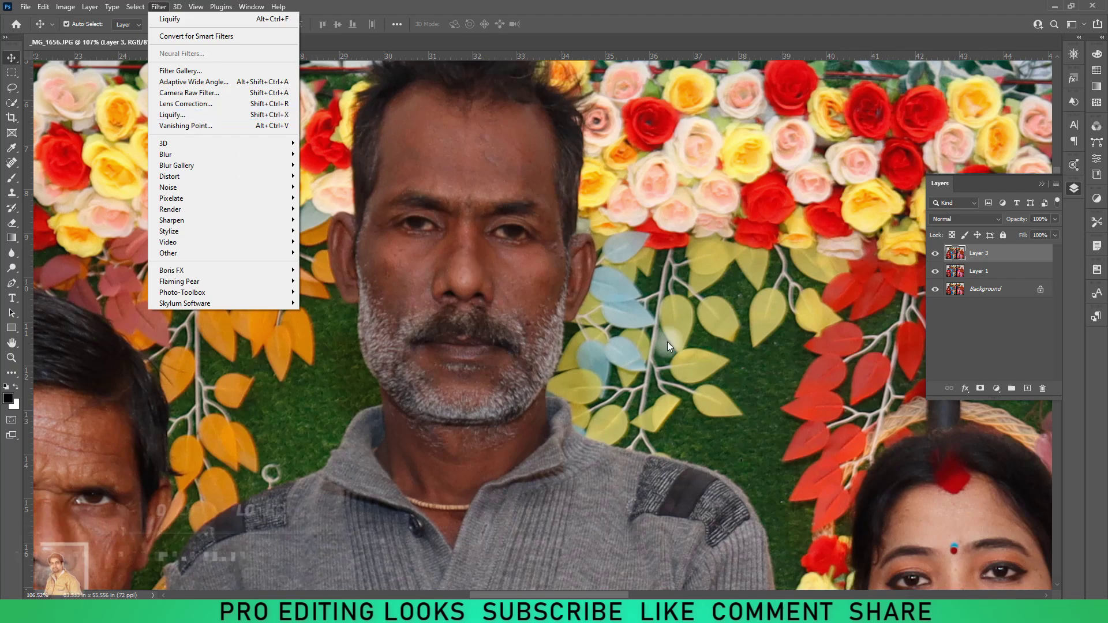
{"action": "left_click", "coordinate": [508, 285]}
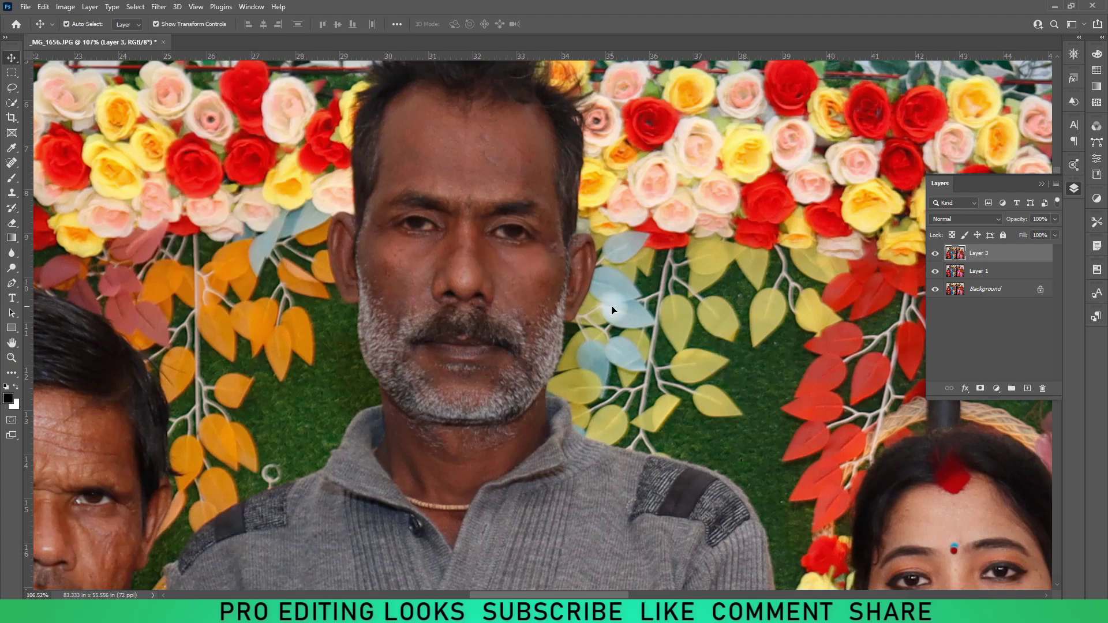